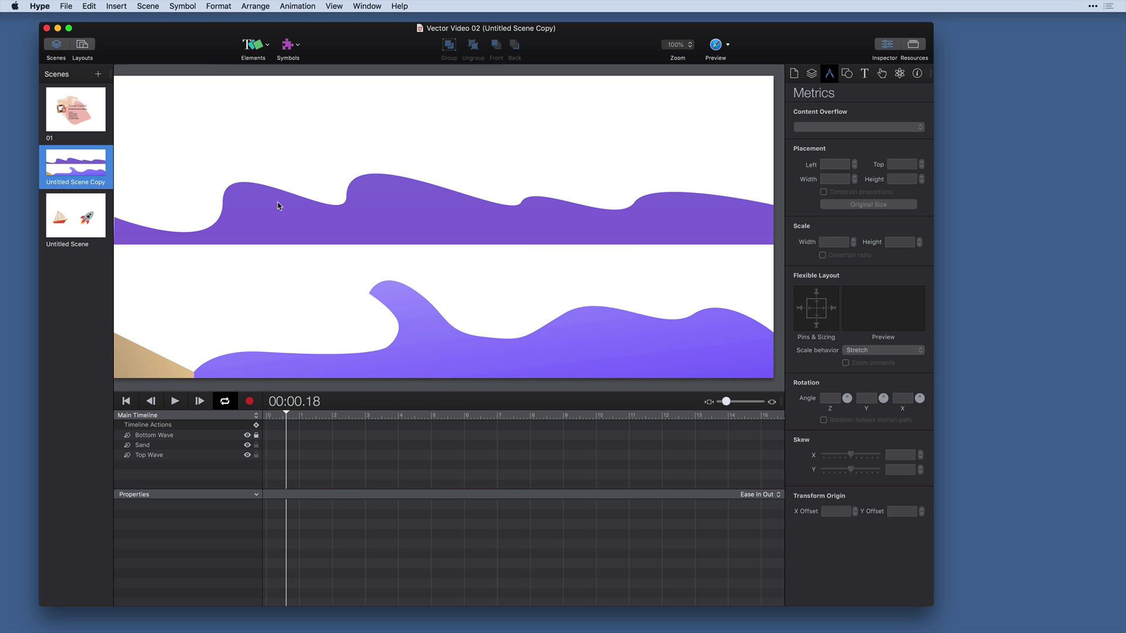
Step: Clear the selection and start a new Vector Shape from the Elements menu
{"action": "left_click", "coordinate": [277, 230]}
{"action": "left_click", "coordinate": [387, 291]}
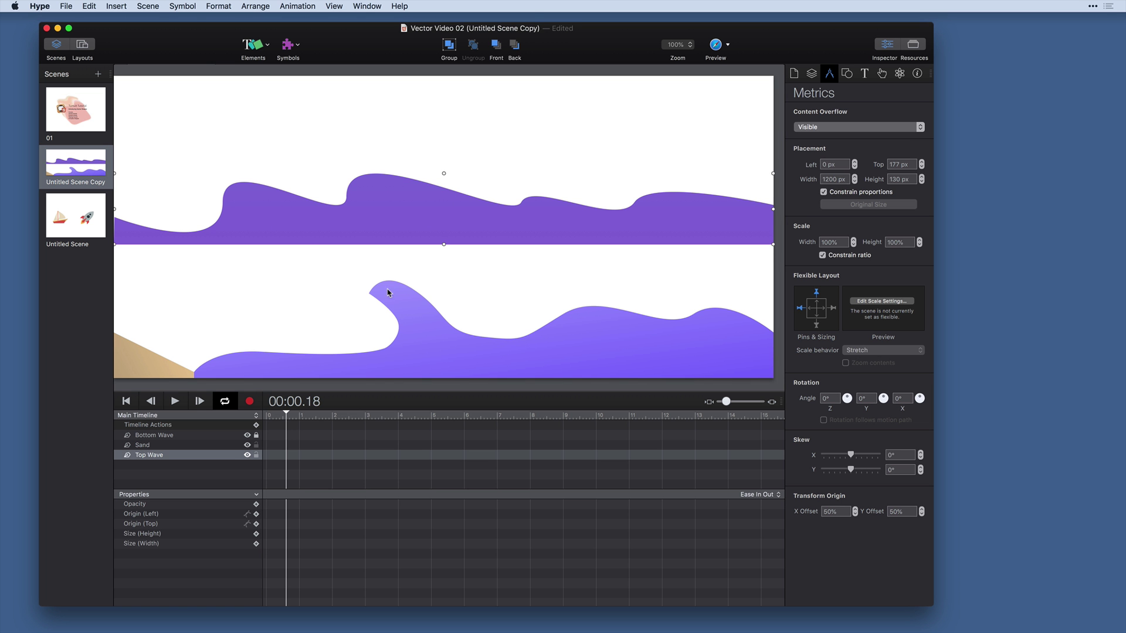
{"action": "left_click", "coordinate": [436, 359]}
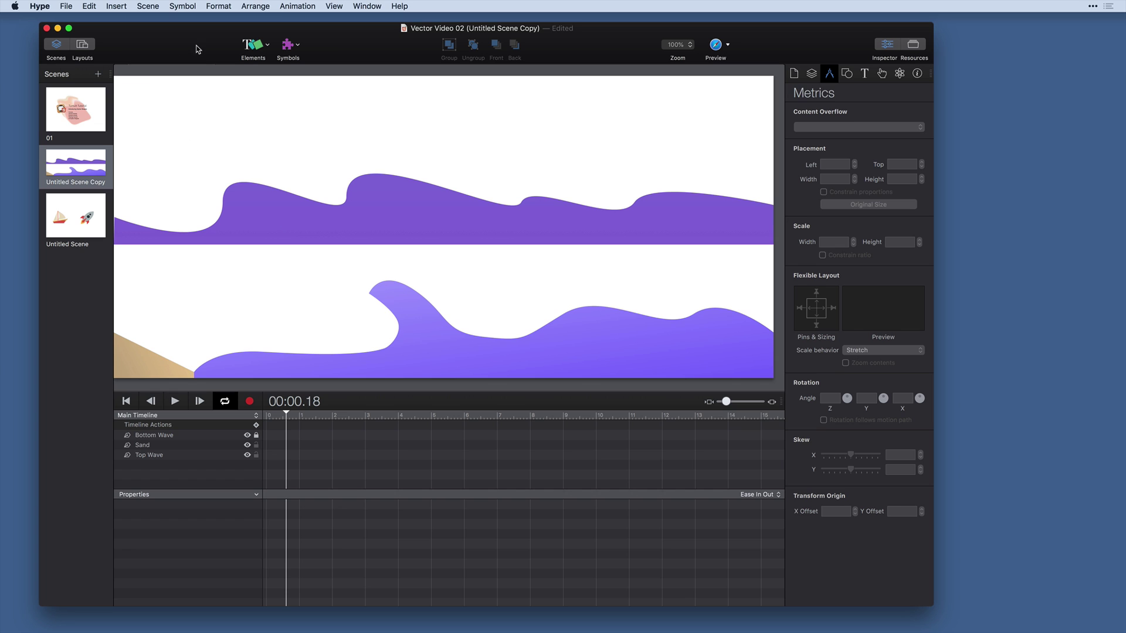
{"action": "left_click", "coordinate": [252, 47]}
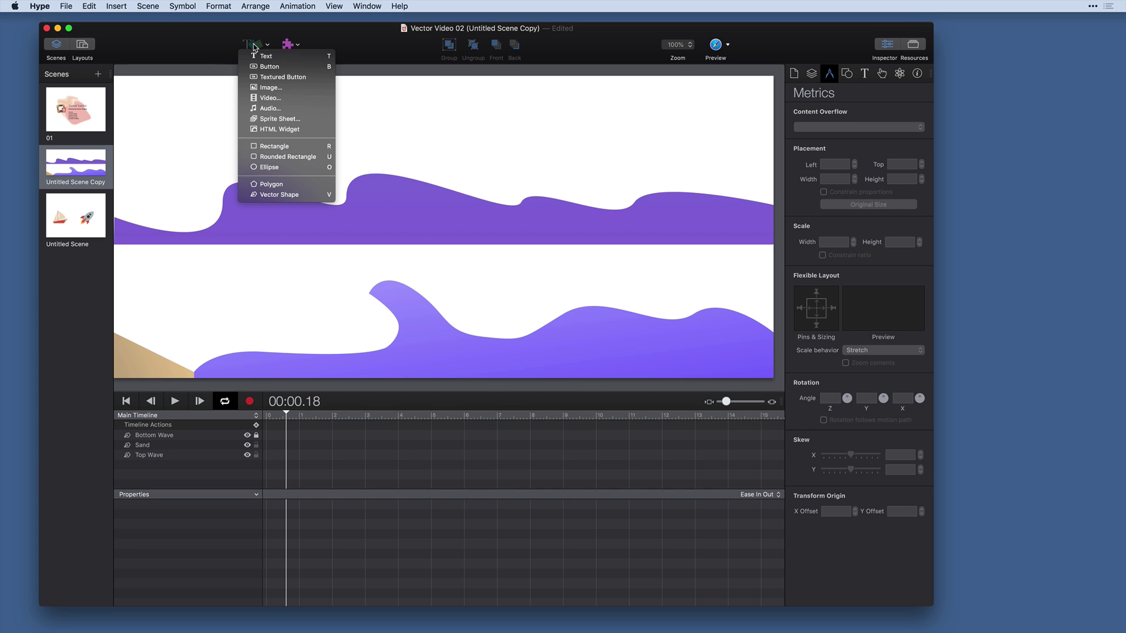
{"action": "left_click", "coordinate": [279, 196]}
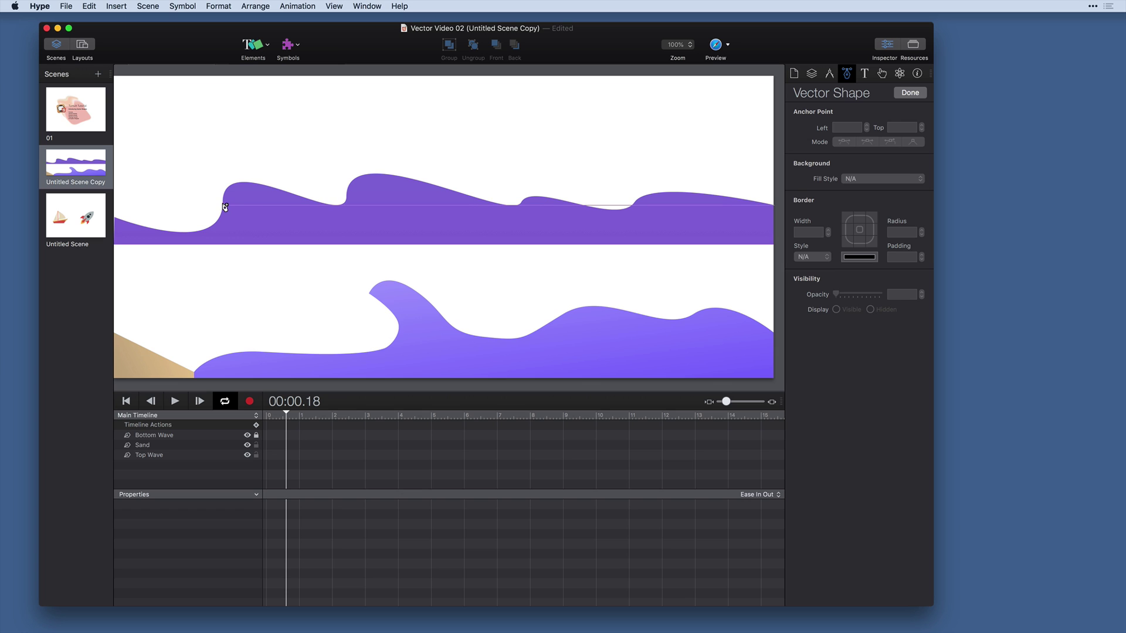
Step: Trace curved anchor points along the top purple wave's crests and dips
{"action": "left_click", "coordinate": [116, 219]}
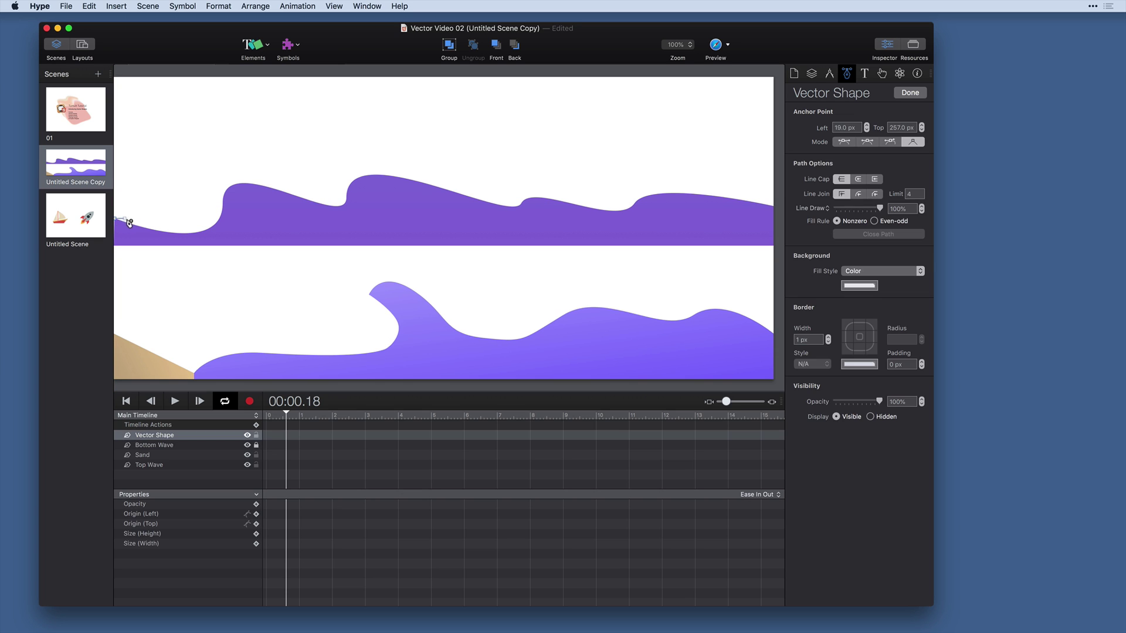
{"action": "left_click", "coordinate": [223, 199]}
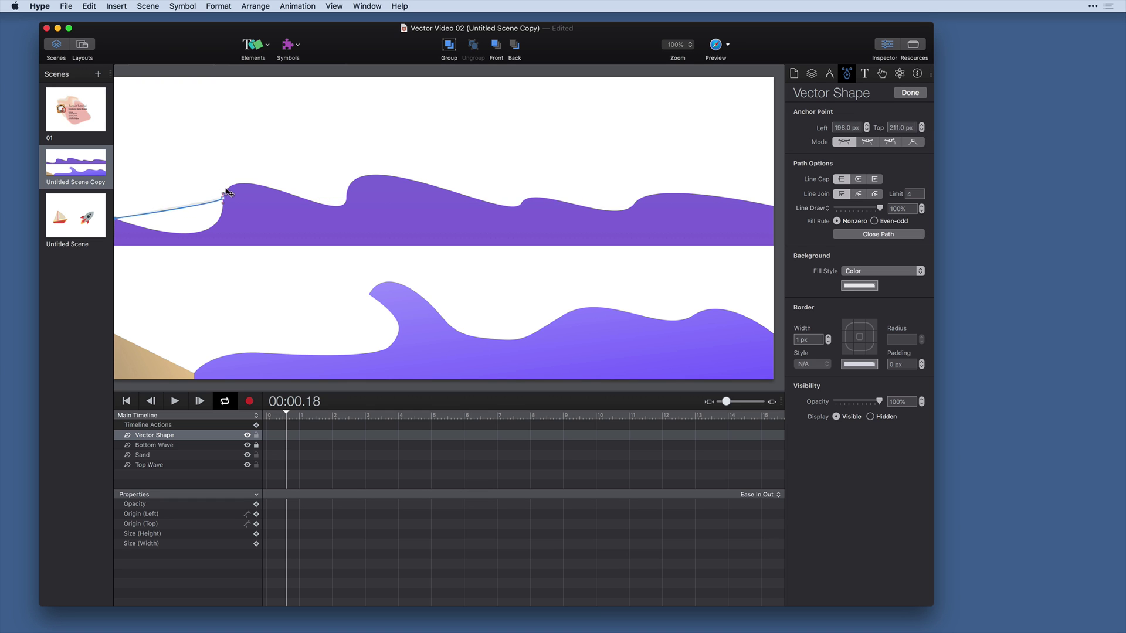
{"action": "left_click_drag", "start_coordinate": [226, 193], "coordinate": [223, 132]}
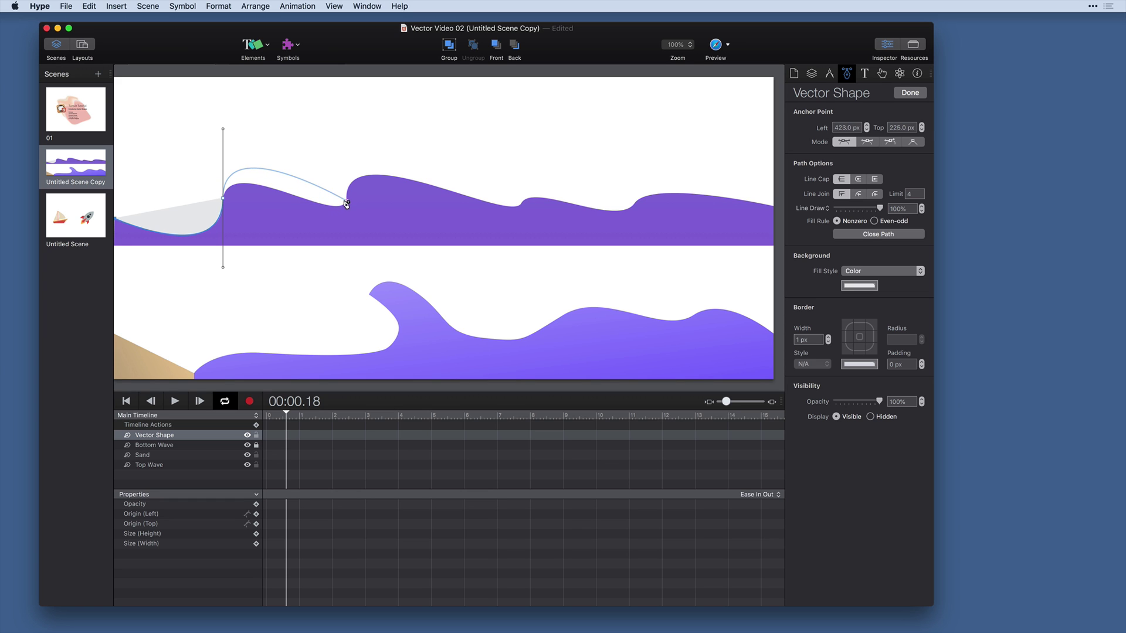
{"action": "left_click_drag", "start_coordinate": [346, 204], "coordinate": [350, 166]}
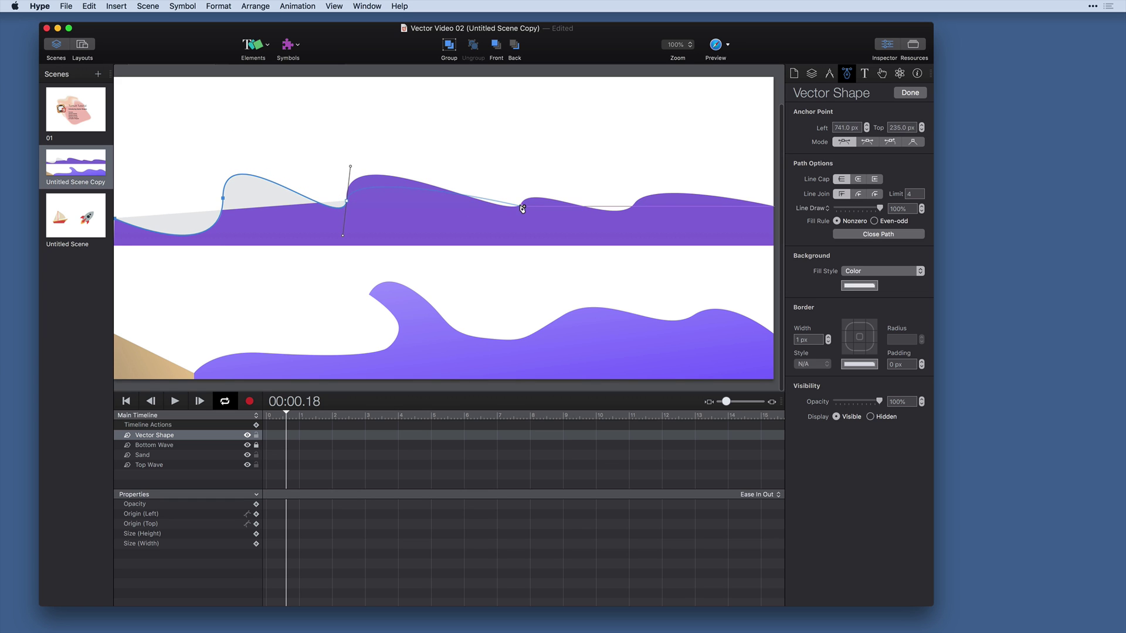
{"action": "left_click_drag", "start_coordinate": [522, 207], "coordinate": [528, 182]}
{"action": "left_click_drag", "start_coordinate": [635, 207], "coordinate": [648, 181]}
Step: Add points at the wave's right edge and both bottom corners, then close the path
{"action": "left_click", "coordinate": [773, 208]}
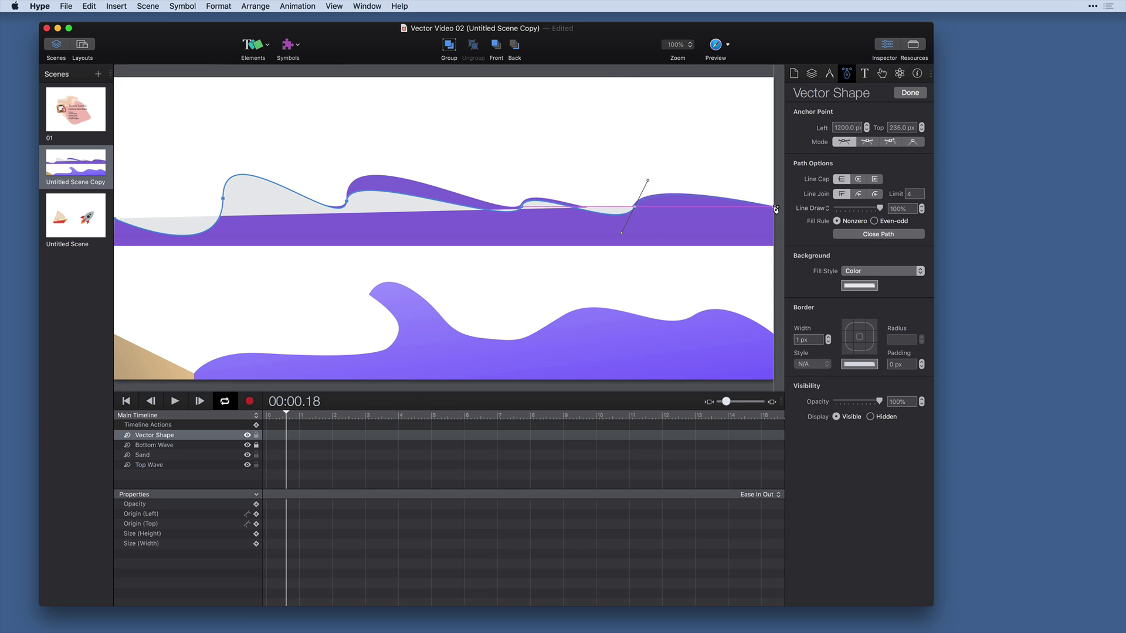
{"action": "left_click", "coordinate": [774, 245]}
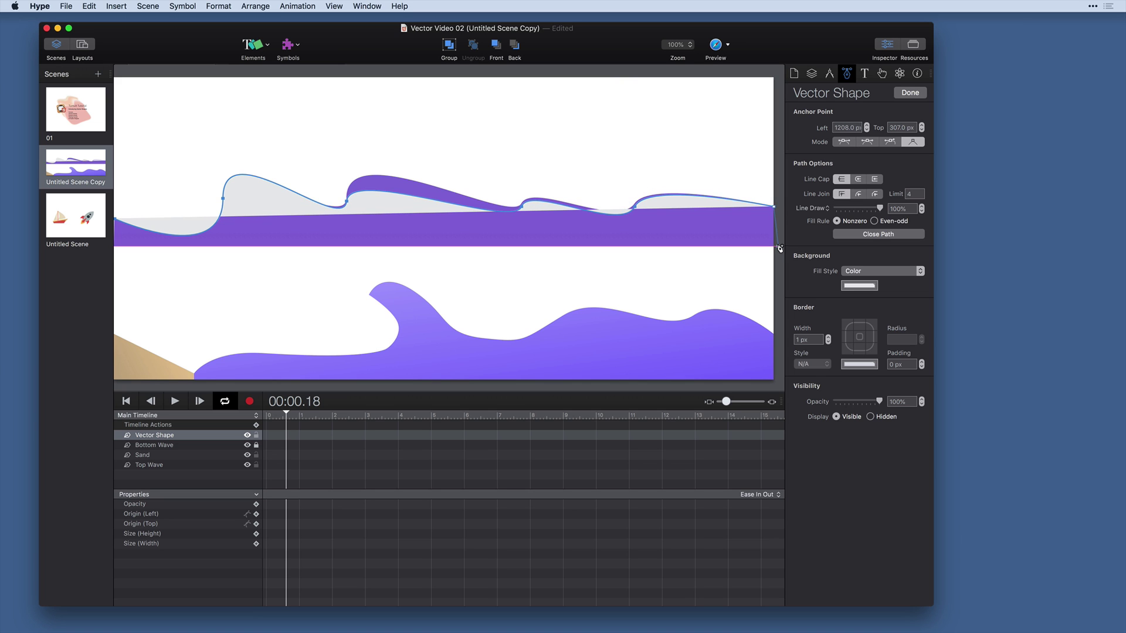
{"action": "left_click", "coordinate": [115, 246]}
{"action": "left_click", "coordinate": [115, 220]}
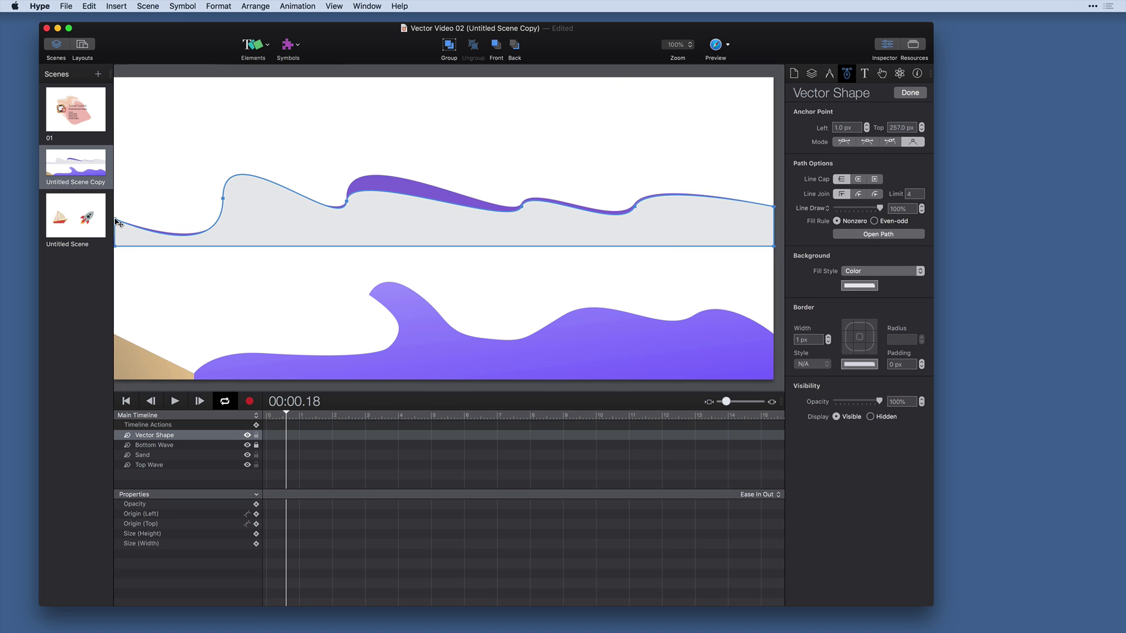
{"action": "left_click", "coordinate": [123, 210]}
Step: Reshape the curves around the first dip anchor to match the wave's second crest
{"action": "left_click", "coordinate": [183, 170]}
{"action": "double_click", "coordinate": [278, 221]}
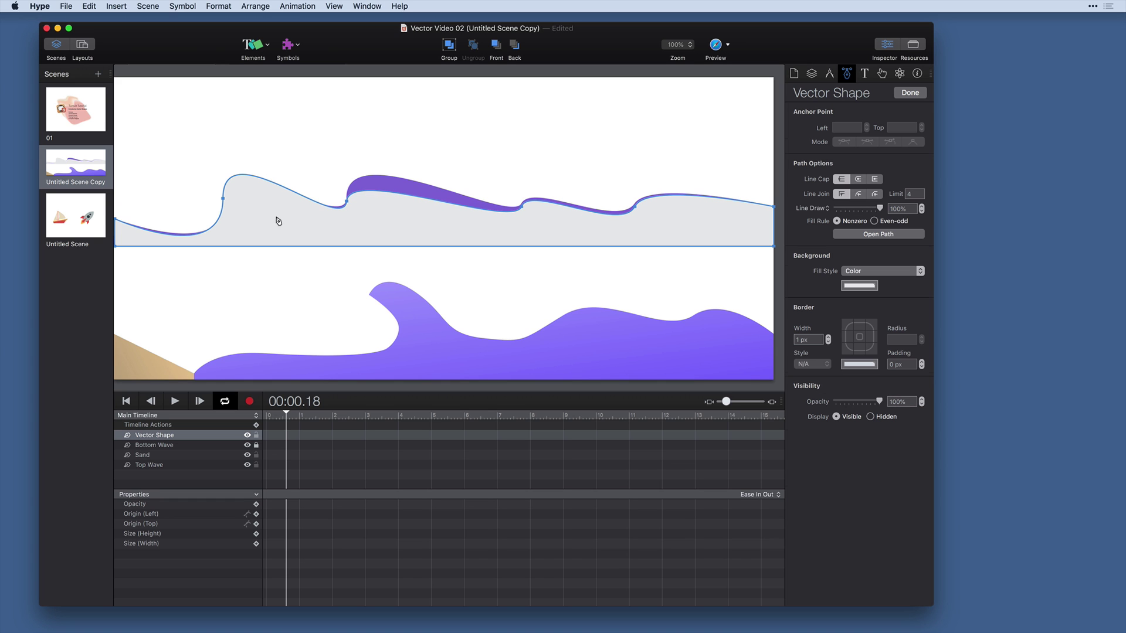
{"action": "left_click", "coordinate": [347, 204]}
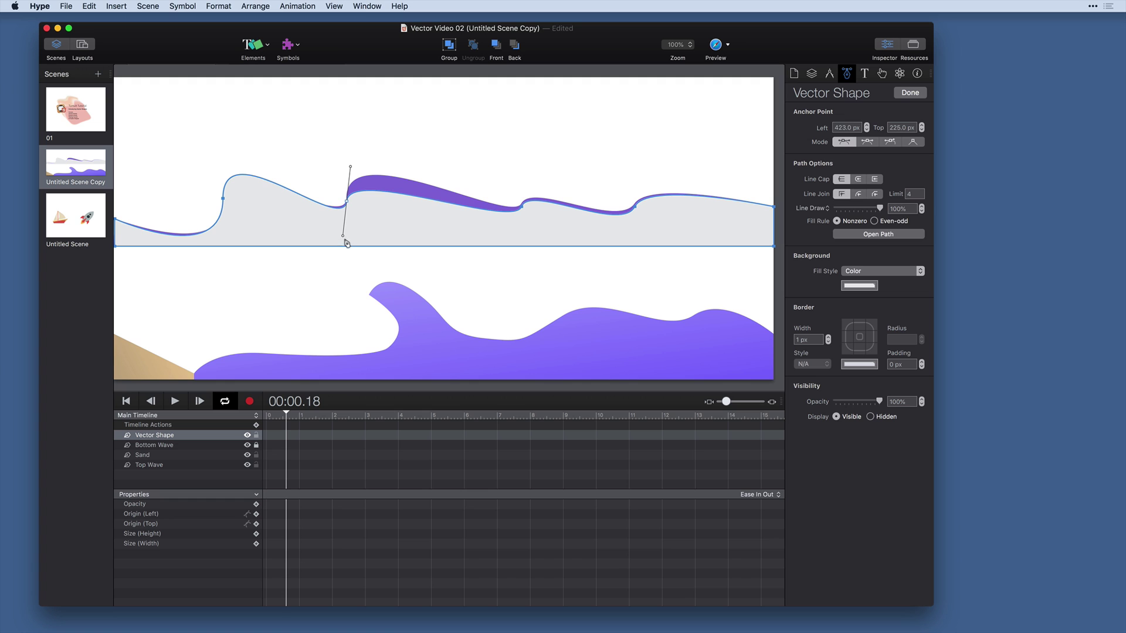
{"action": "left_click_drag", "start_coordinate": [344, 241], "coordinate": [340, 230]}
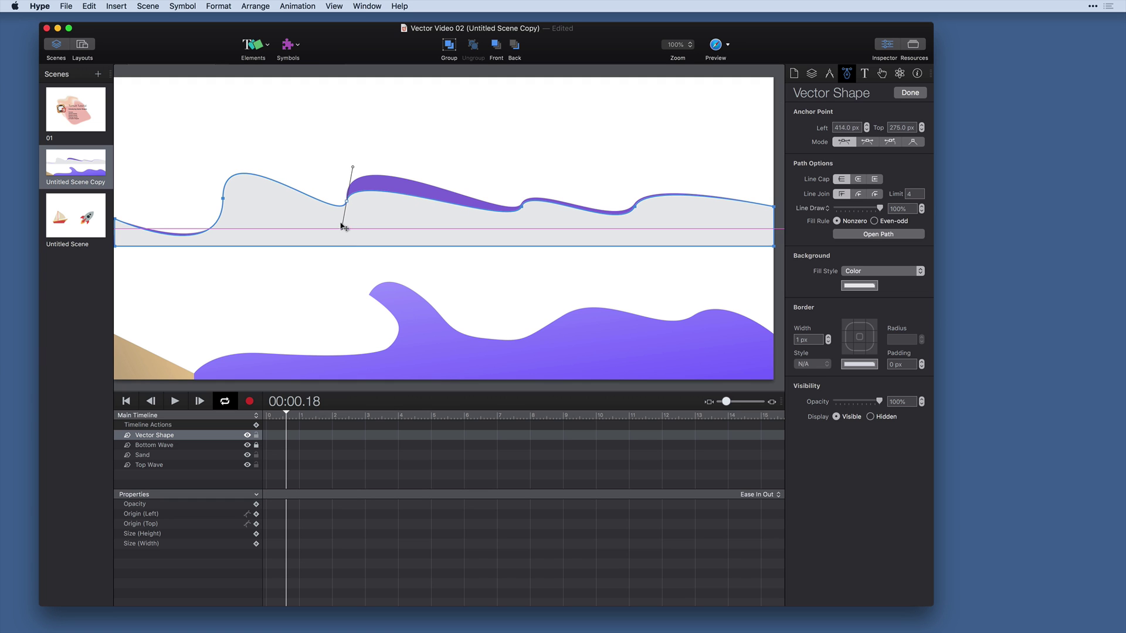
{"action": "left_click_drag", "start_coordinate": [354, 167], "coordinate": [356, 135]}
{"action": "mouse_move", "coordinate": [343, 233]}
{"action": "left_mouse_down"}
{"action": "mouse_move", "coordinate": [342, 251]}
{"action": "mouse_move", "coordinate": [312, 234]}
{"action": "mouse_move", "coordinate": [339, 249]}
{"action": "mouse_move", "coordinate": [314, 248]}
{"action": "mouse_move", "coordinate": [340, 238]}
{"action": "left_mouse_up"}
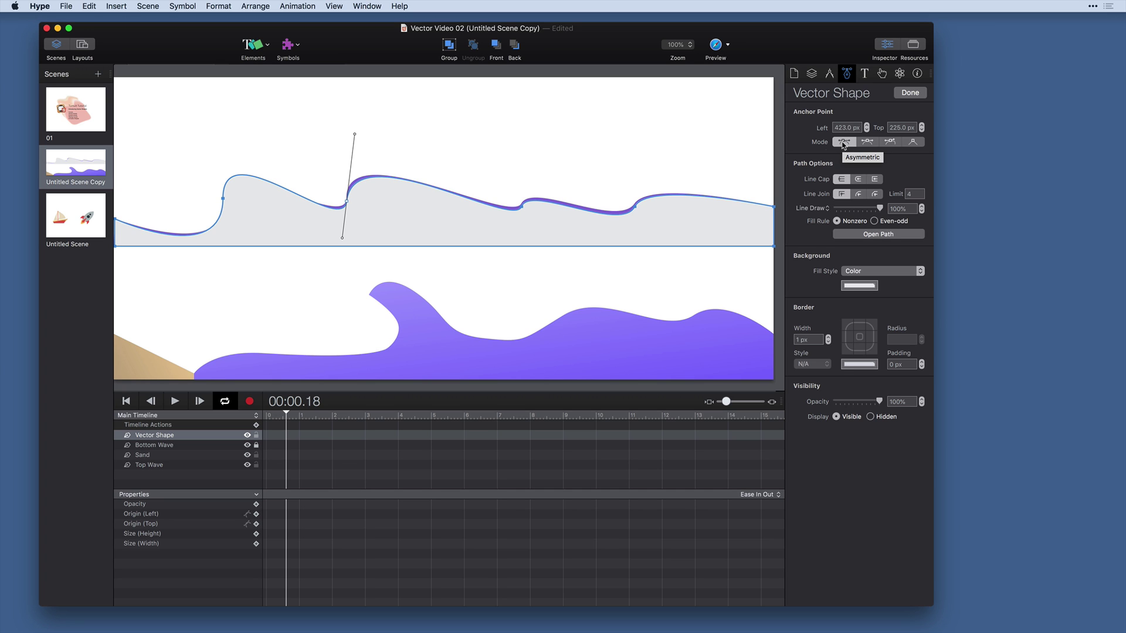
{"action": "mouse_move", "coordinate": [356, 136]}
{"action": "left_mouse_down"}
{"action": "mouse_move", "coordinate": [405, 173]}
{"action": "mouse_move", "coordinate": [404, 160]}
{"action": "mouse_move", "coordinate": [415, 289]}
{"action": "mouse_move", "coordinate": [405, 166]}
{"action": "mouse_move", "coordinate": [364, 159]}
{"action": "mouse_move", "coordinate": [356, 126]}
{"action": "mouse_move", "coordinate": [347, 150]}
{"action": "mouse_move", "coordinate": [357, 131]}
{"action": "left_mouse_up"}
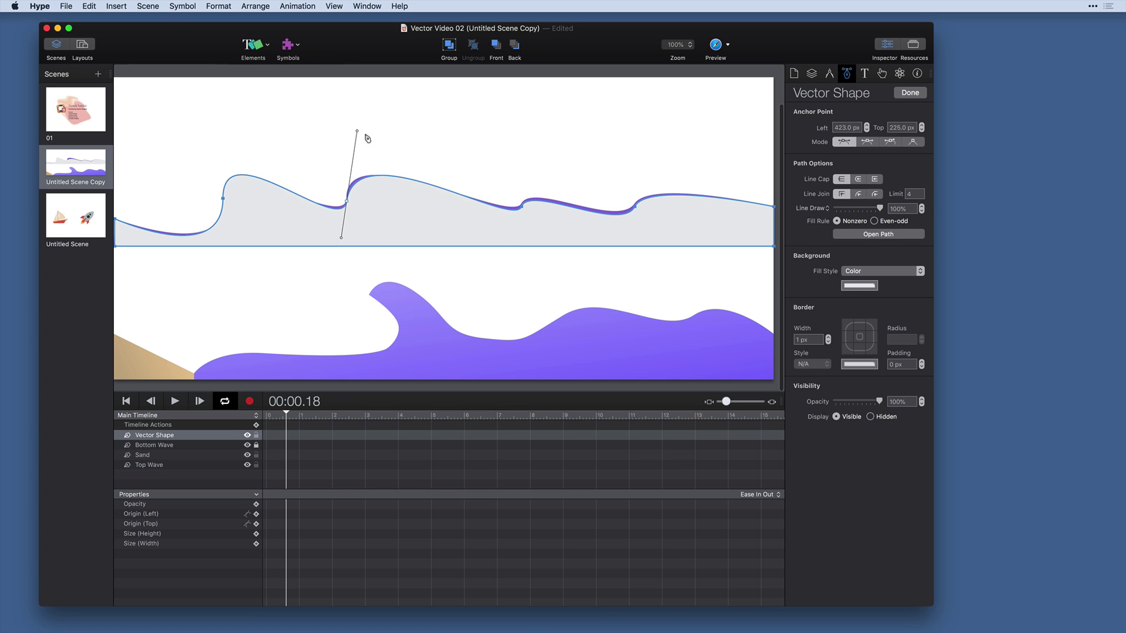
Step: Adjust the curve beside the middle dip and nudge both dip anchors slightly upward
{"action": "left_click", "coordinate": [520, 206]}
{"action": "mouse_move", "coordinate": [531, 186]}
{"action": "left_mouse_down"}
{"action": "mouse_move", "coordinate": [535, 174]}
{"action": "mouse_move", "coordinate": [523, 211]}
{"action": "mouse_move", "coordinate": [540, 175]}
{"action": "left_mouse_up"}
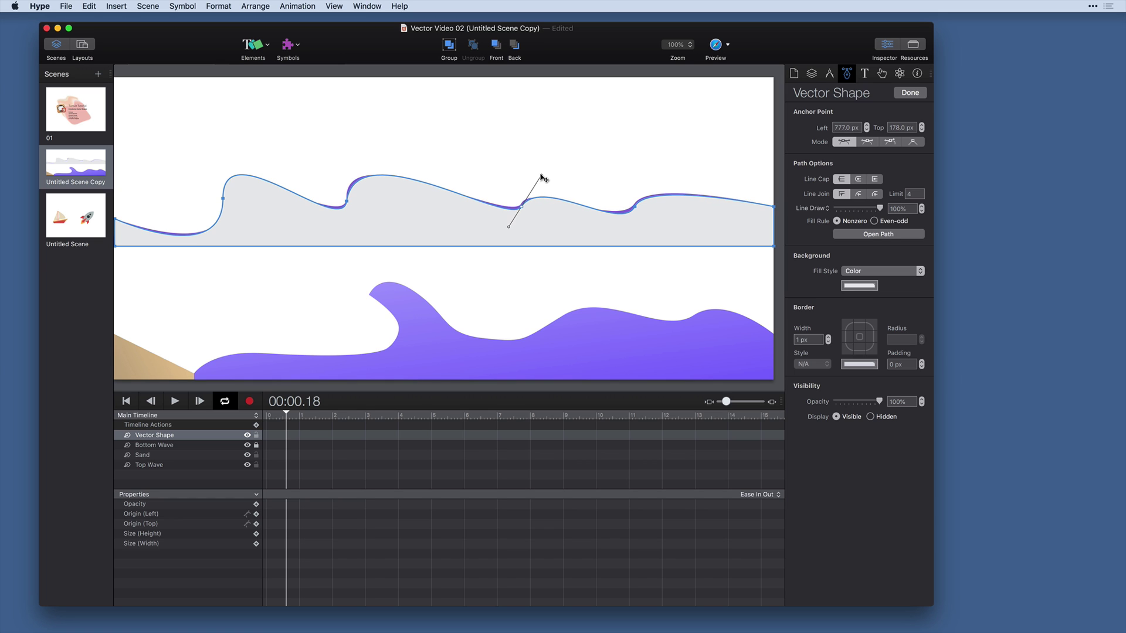
{"action": "left_click", "coordinate": [347, 202], "text": "shift"}
{"action": "mouse_move", "coordinate": [347, 204]}
{"action": "left_mouse_down"}
{"action": "mouse_move", "coordinate": [375, 200]}
{"action": "mouse_move", "coordinate": [347, 201]}
{"action": "left_mouse_up"}
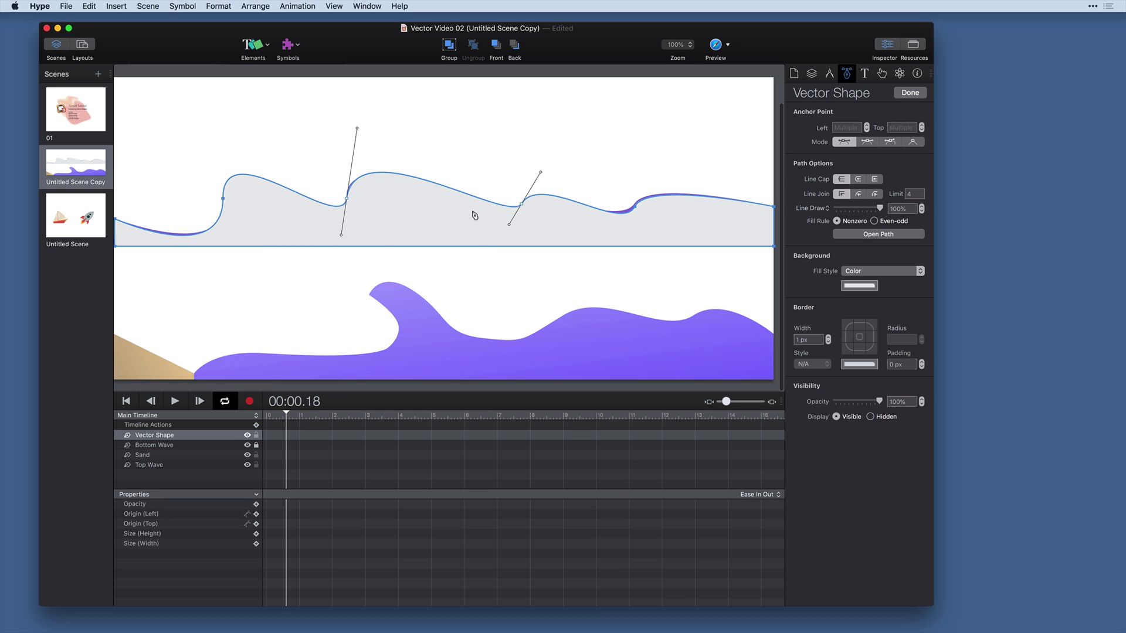
{"action": "left_click", "coordinate": [522, 205]}
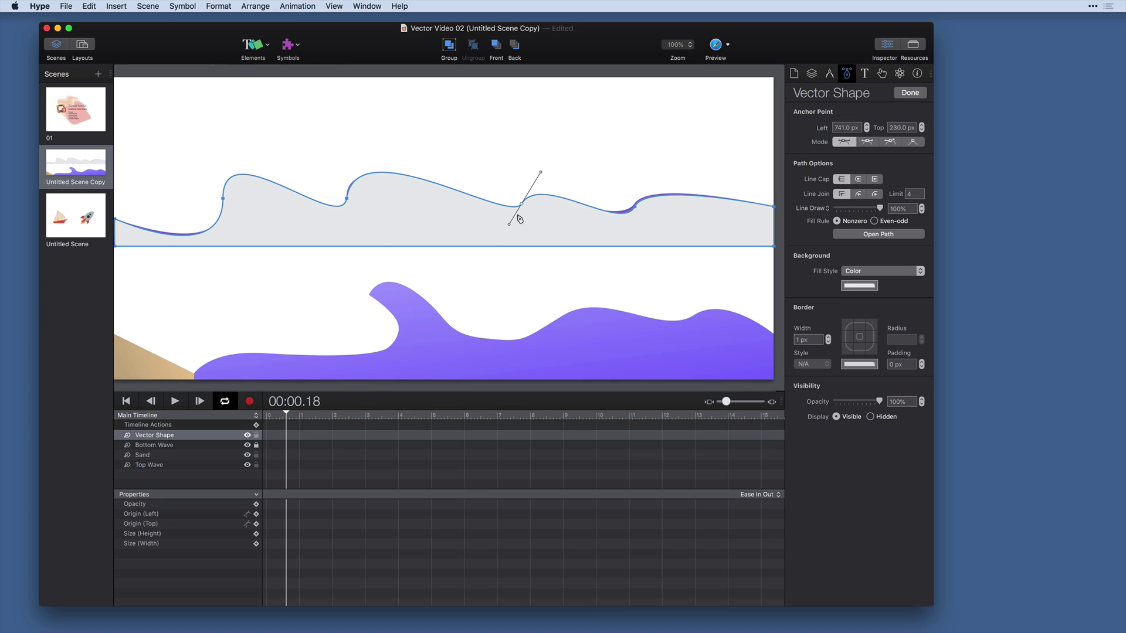
Step: Delete the middle dip anchor and add two new anchors pulled into a dip and a peak
{"action": "key", "text": "Delete"}
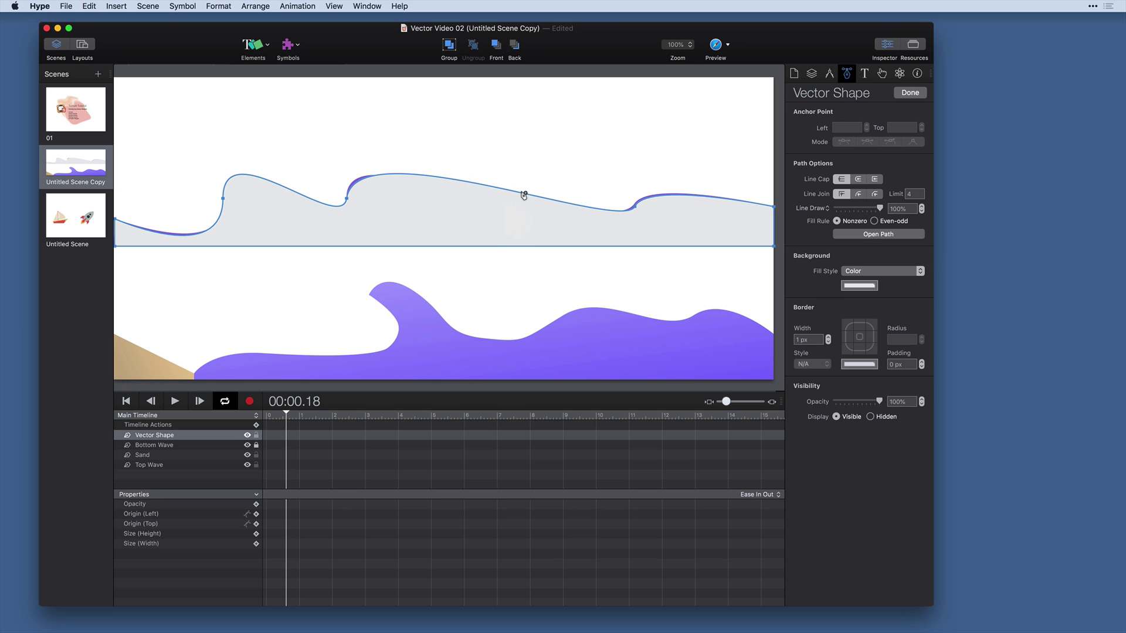
{"action": "left_click_drag", "start_coordinate": [522, 195], "coordinate": [551, 186]}
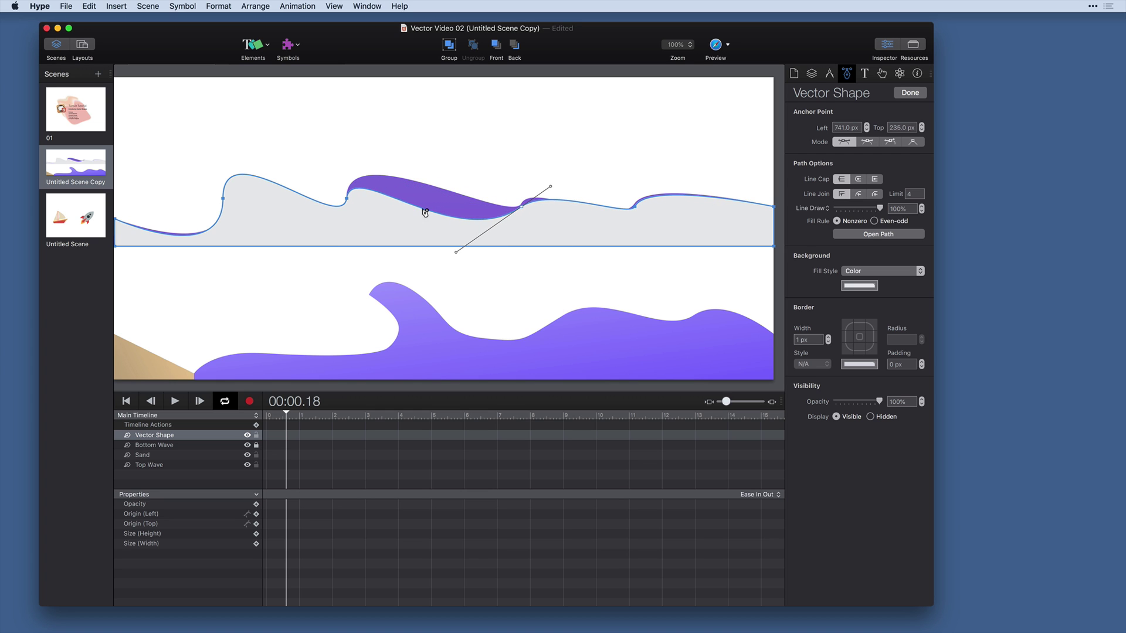
{"action": "left_click_drag", "start_coordinate": [425, 213], "coordinate": [438, 188]}
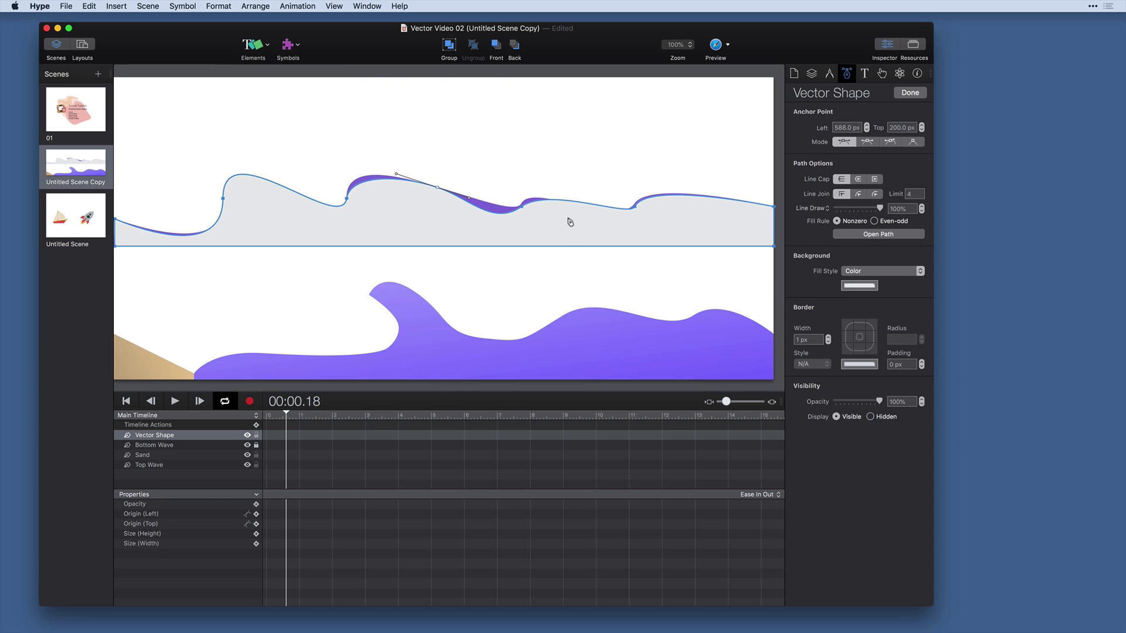
Step: Lower the shape's opacity to about 57%, refine the left crest curve, and finish editing
{"action": "left_click_drag", "start_coordinate": [873, 402], "coordinate": [862, 402]}
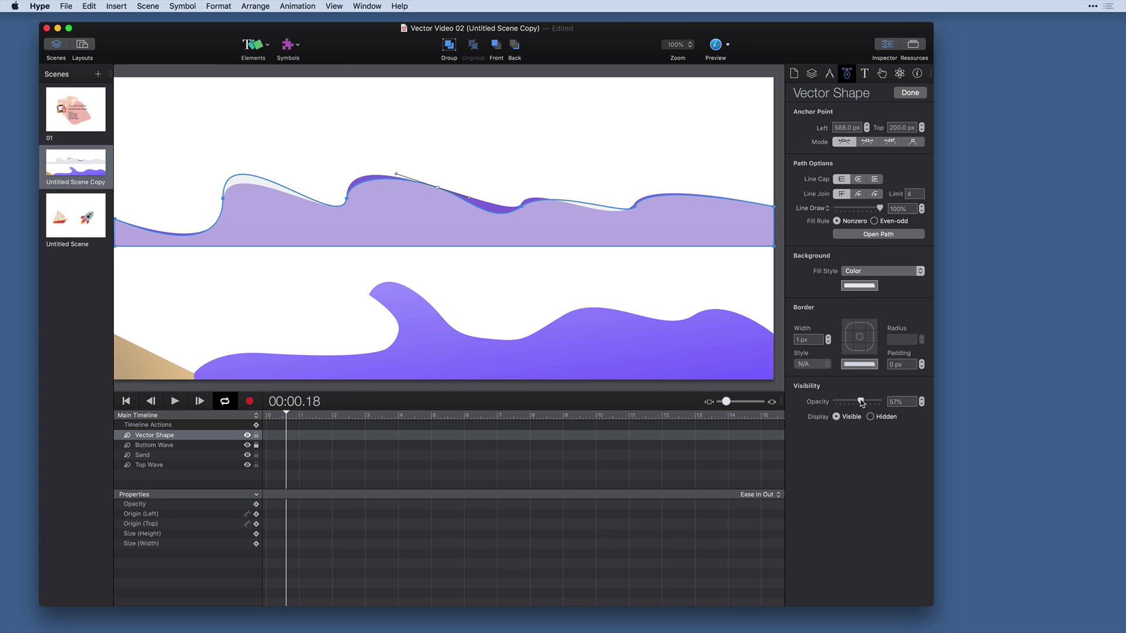
{"action": "left_click_drag", "start_coordinate": [223, 198], "coordinate": [236, 147]}
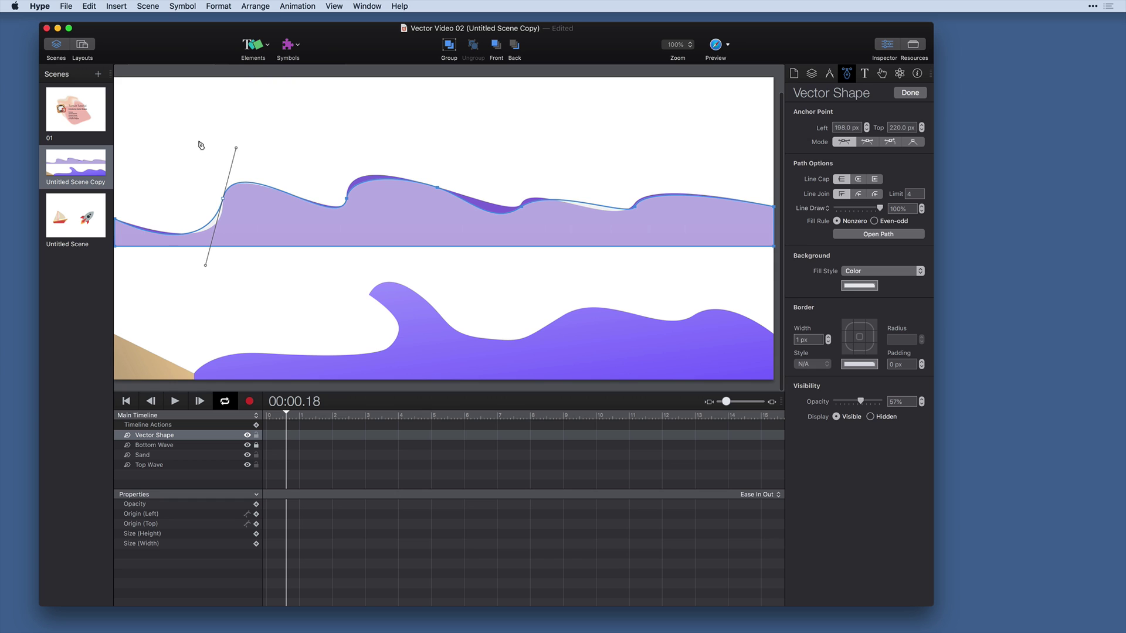
{"action": "key", "text": "Return"}
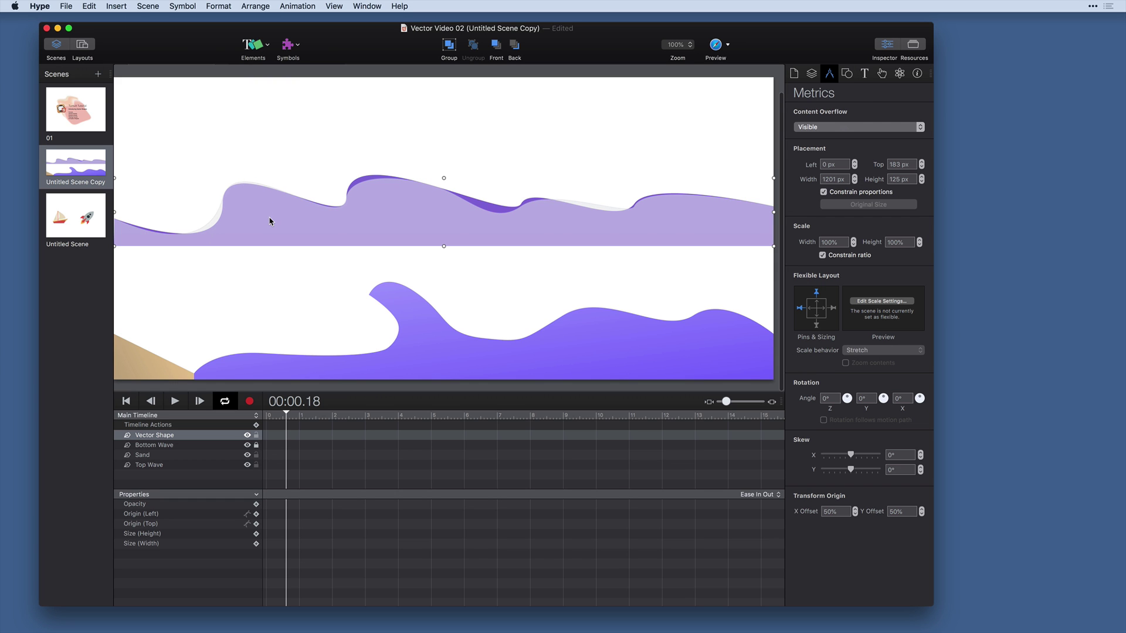
Step: Delete the traced vector shape and start a new one with the P pen shortcut
{"action": "key", "text": "Delete"}
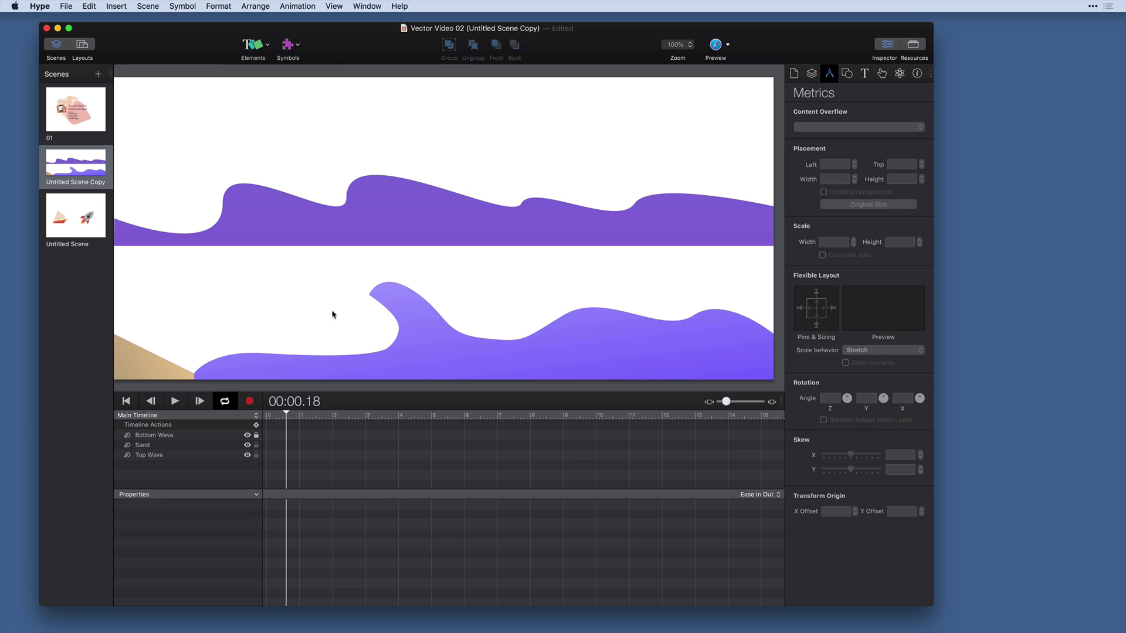
{"action": "key", "text": "p"}
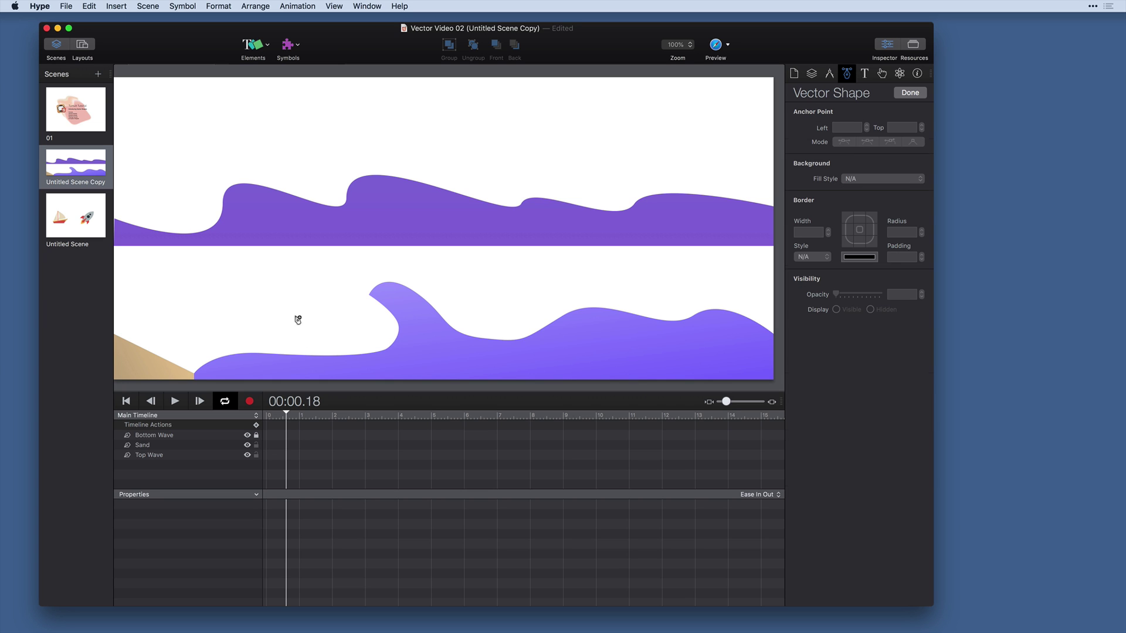
Step: Trace the bottom wave from the sand corner along its lower edge and up into the curl
{"action": "left_click", "coordinate": [195, 374]}
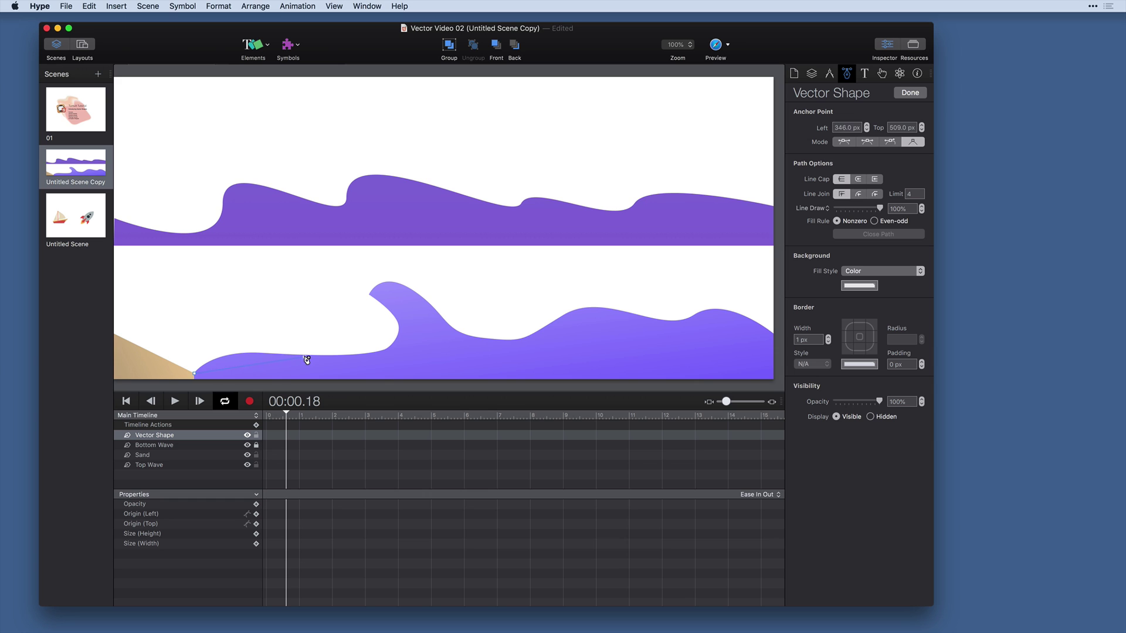
{"action": "left_click_drag", "start_coordinate": [305, 356], "coordinate": [383, 364]}
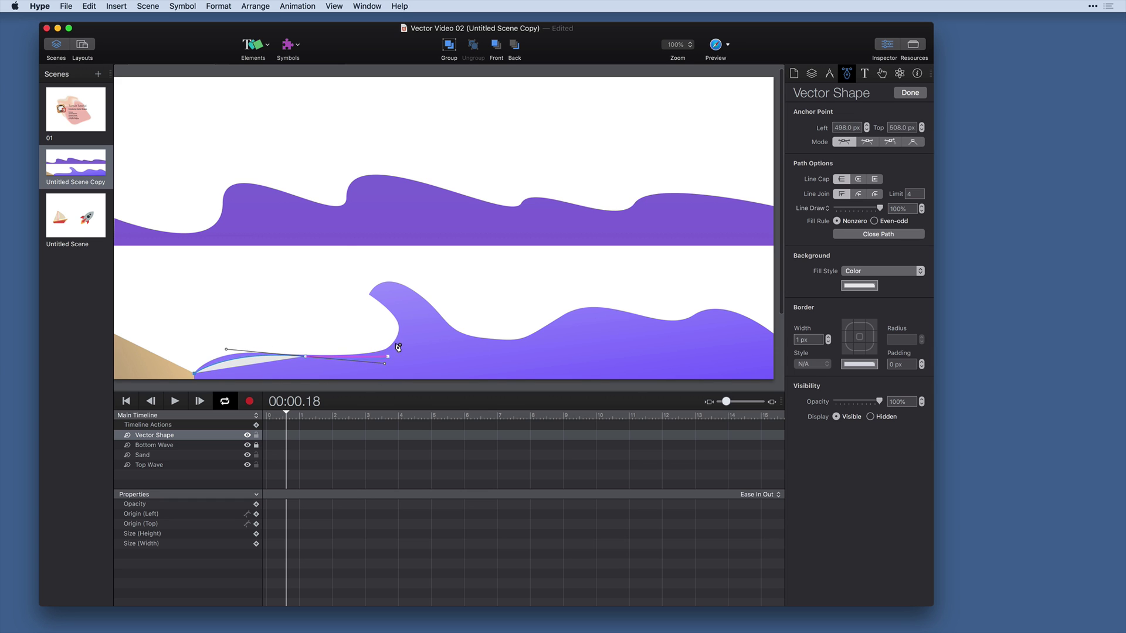
{"action": "left_click", "coordinate": [399, 324]}
{"action": "left_click_drag", "start_coordinate": [400, 326], "coordinate": [371, 297]}
{"action": "left_click", "coordinate": [365, 302]}
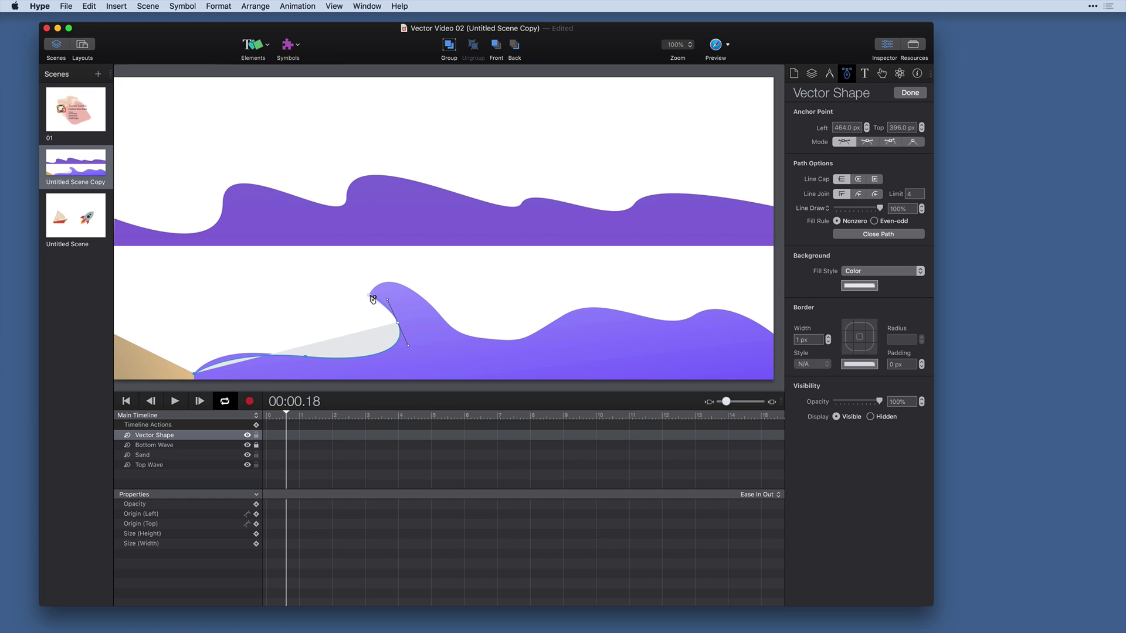
{"action": "left_click_drag", "start_coordinate": [372, 297], "coordinate": [483, 357]}
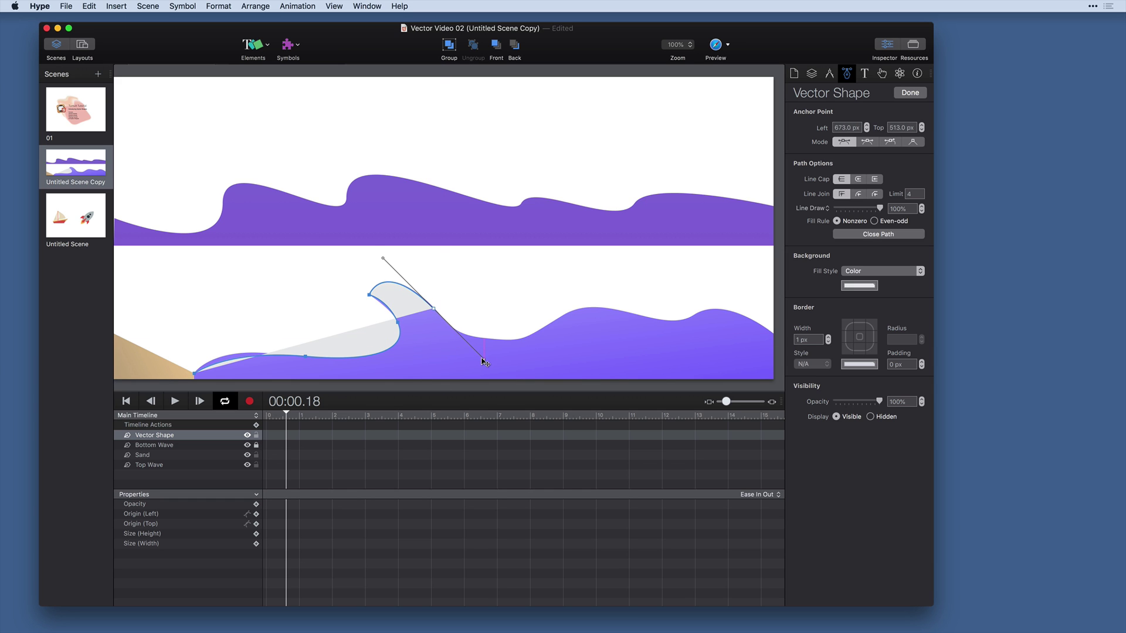
Step: Continue over the wave's humps to the right edge and add both bottom corners
{"action": "left_click", "coordinate": [532, 338]}
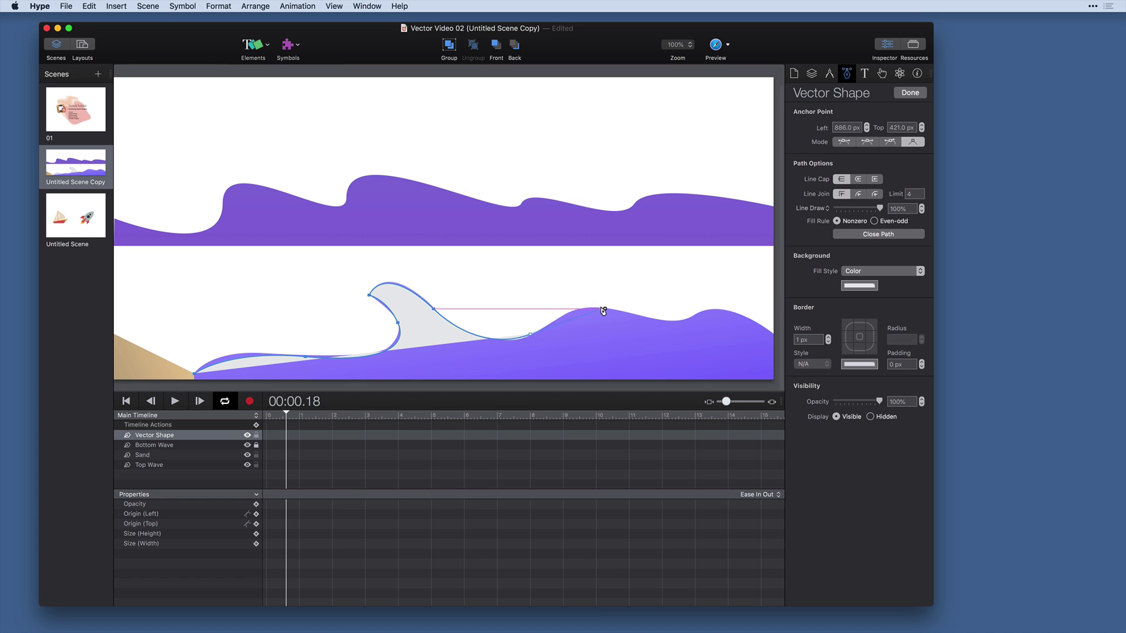
{"action": "left_click_drag", "start_coordinate": [603, 311], "coordinate": [631, 320]}
{"action": "left_click_drag", "start_coordinate": [702, 316], "coordinate": [711, 305]}
{"action": "left_click_drag", "start_coordinate": [773, 334], "coordinate": [778, 355]}
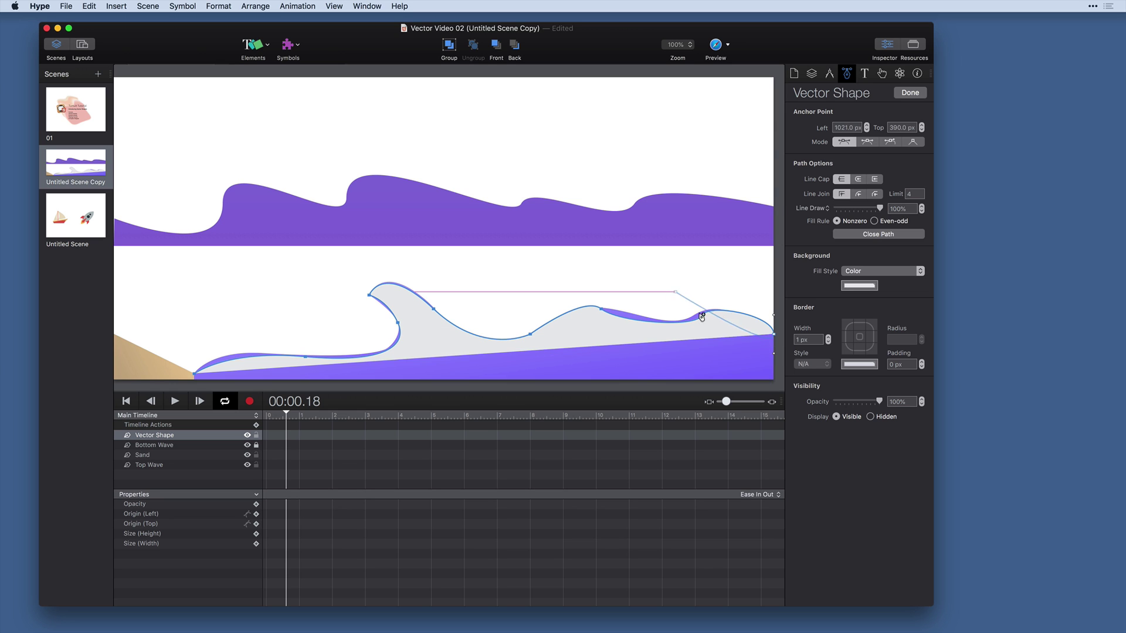
{"action": "left_click", "coordinate": [774, 380]}
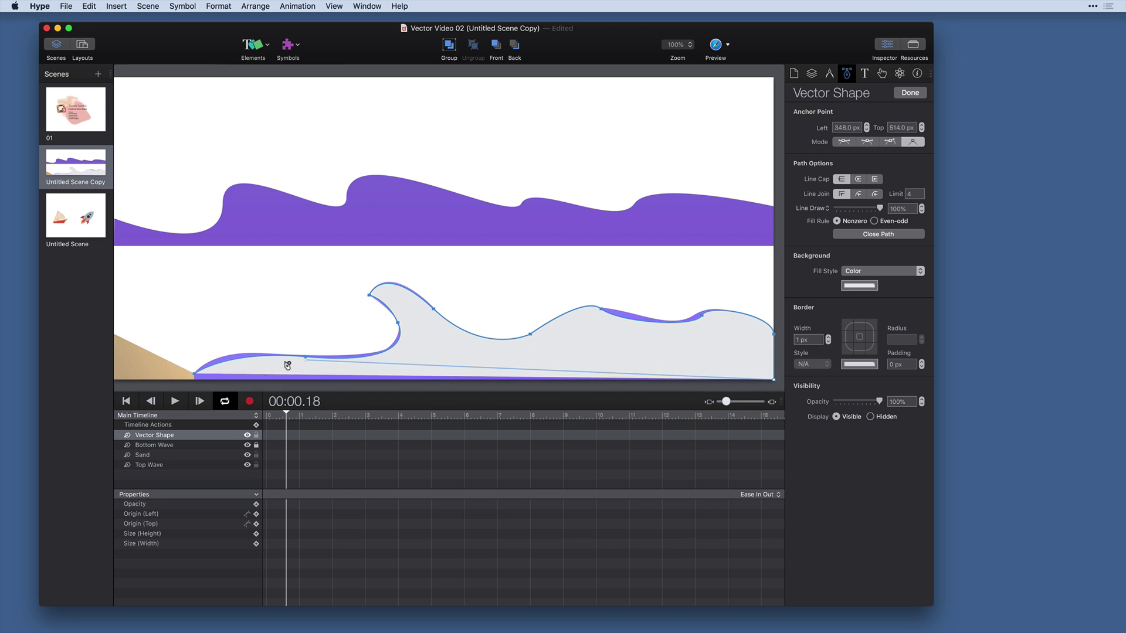
{"action": "left_click", "coordinate": [205, 379]}
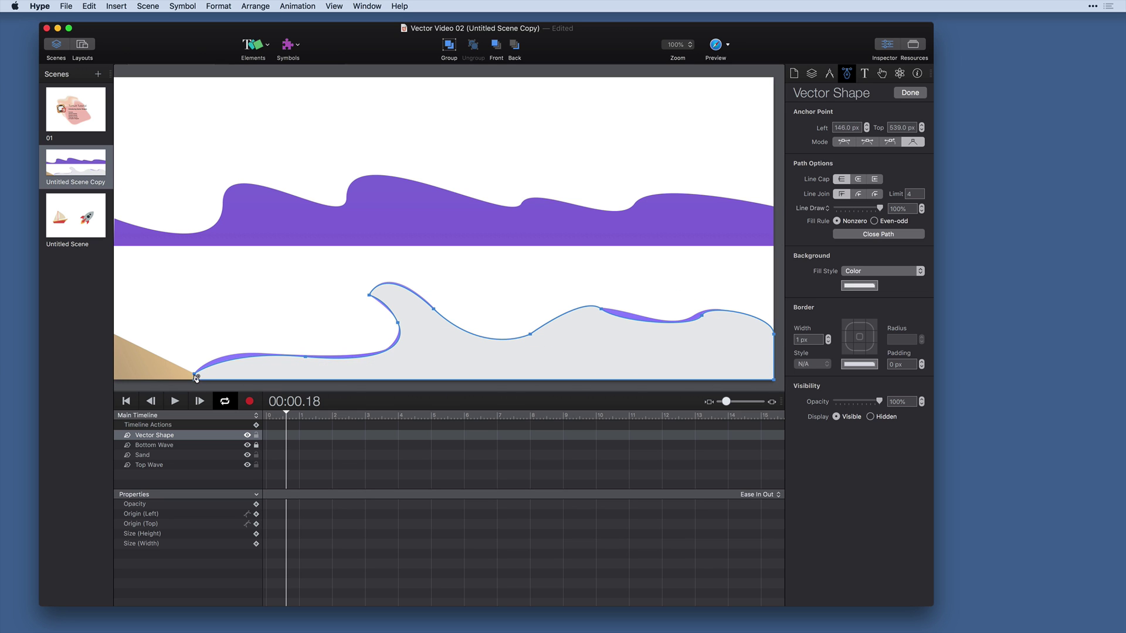
Step: Close the bottom-wave shape, zoom to 150%, and fit the crest anchor's handles to the curl
{"action": "left_click", "coordinate": [195, 375]}
{"action": "key", "text": "super+equal"}
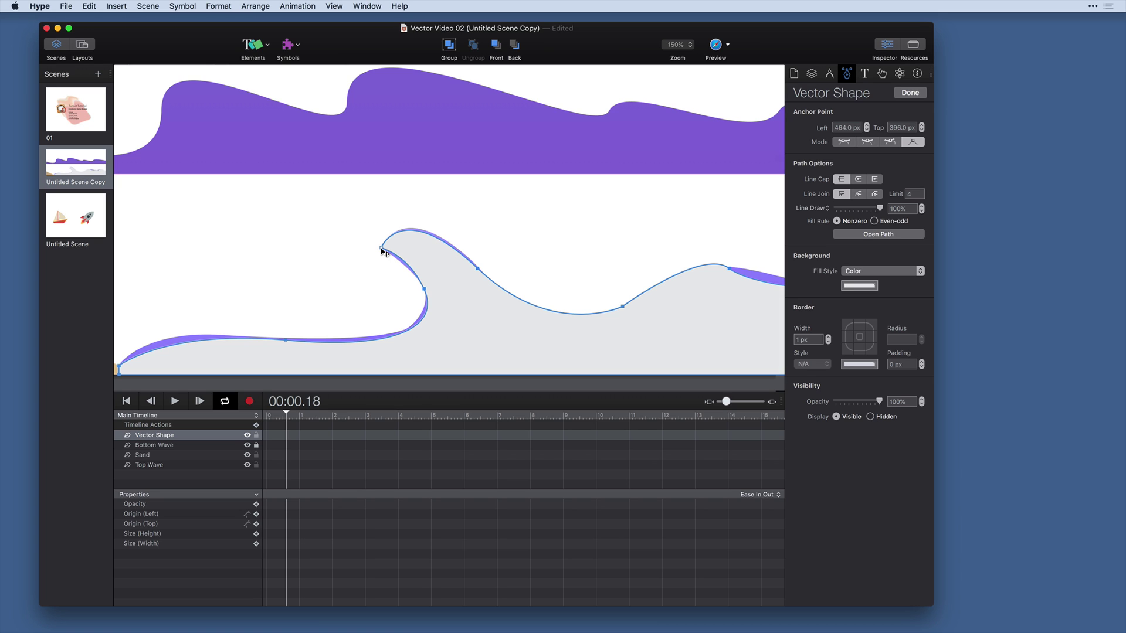
{"action": "left_click", "coordinate": [890, 142]}
{"action": "left_click_drag", "start_coordinate": [369, 256], "coordinate": [375, 223]}
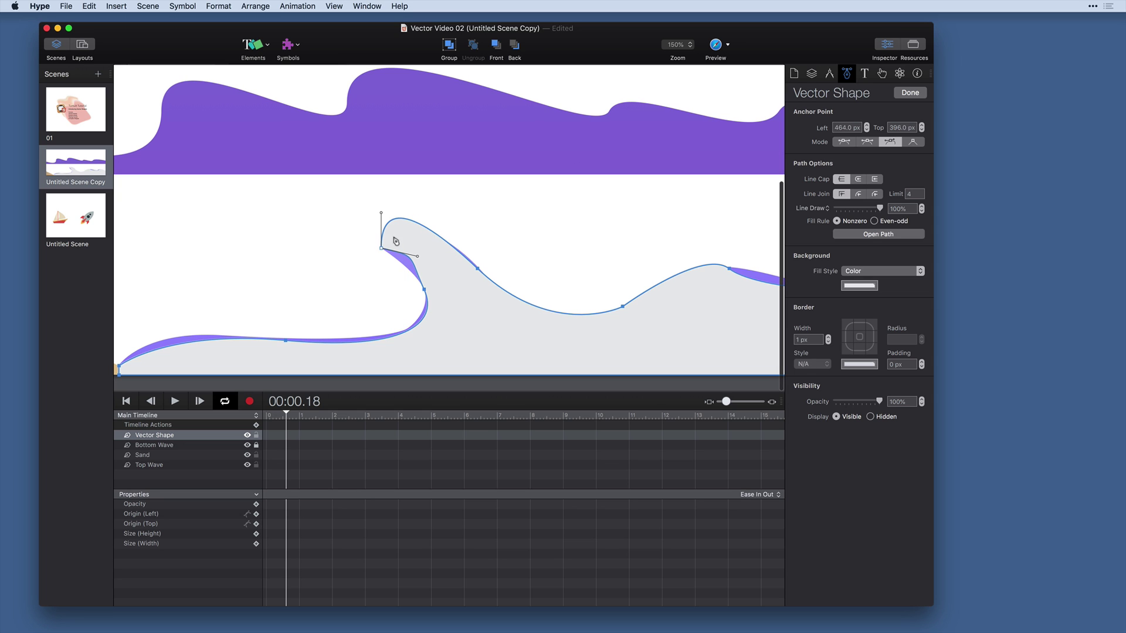
{"action": "mouse_move", "coordinate": [418, 257]}
{"action": "left_mouse_down"}
{"action": "mouse_move", "coordinate": [402, 269]}
{"action": "mouse_move", "coordinate": [422, 241]}
{"action": "mouse_move", "coordinate": [413, 238]}
{"action": "left_mouse_up"}
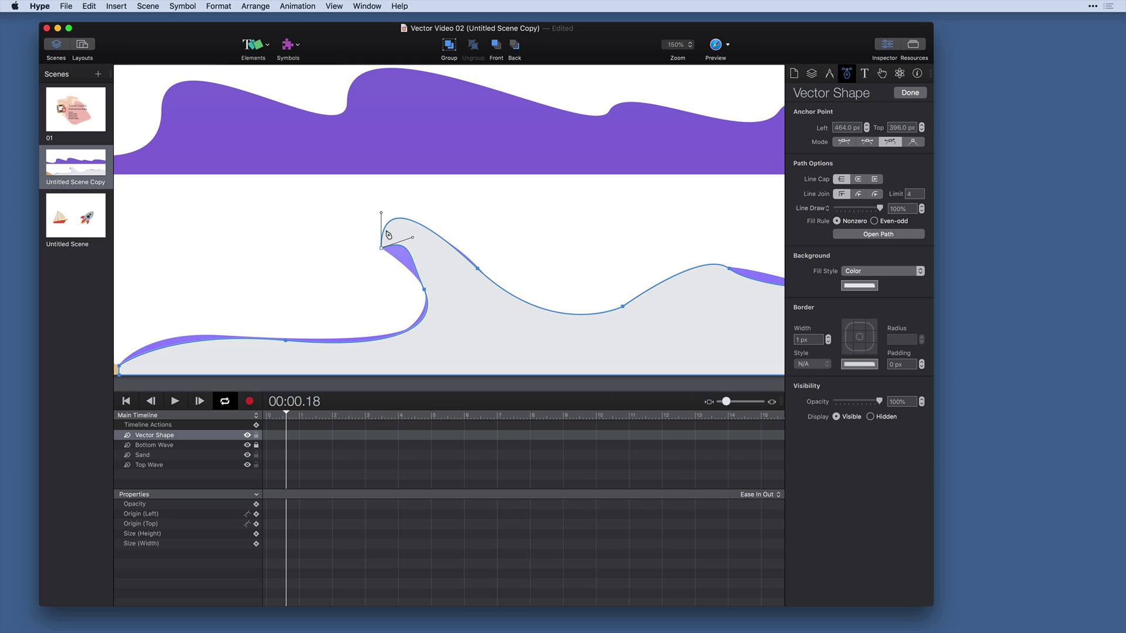
Step: Set the back-slope anchor to Mirrored and shorten its handles
{"action": "left_click", "coordinate": [469, 295]}
{"action": "left_click", "coordinate": [477, 269]}
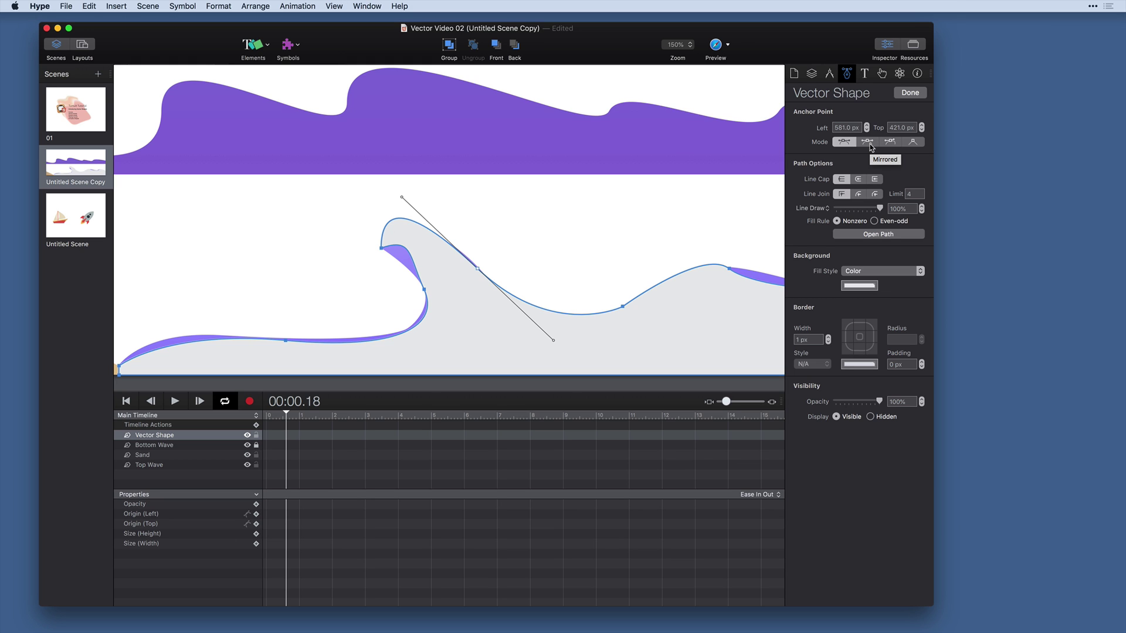
{"action": "left_click", "coordinate": [868, 142]}
{"action": "left_click_drag", "start_coordinate": [553, 340], "coordinate": [506, 317]}
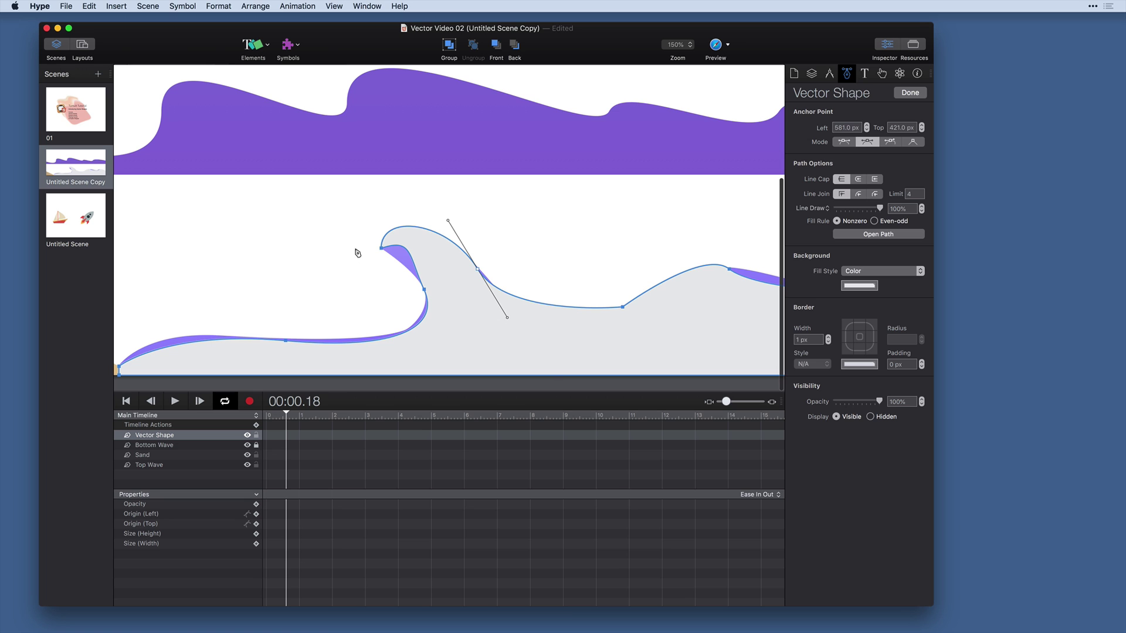
{"action": "key", "text": "Escape"}
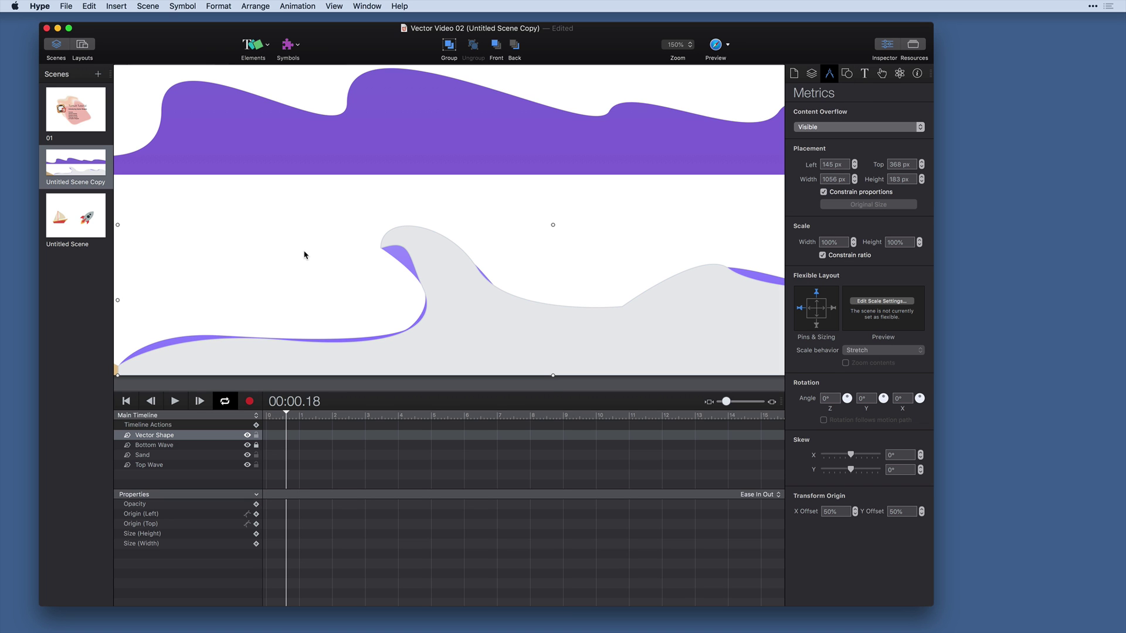
Step: Reopen point editing and re-angle the back-slope anchor's upper and lower handles
{"action": "double_click", "coordinate": [446, 293]}
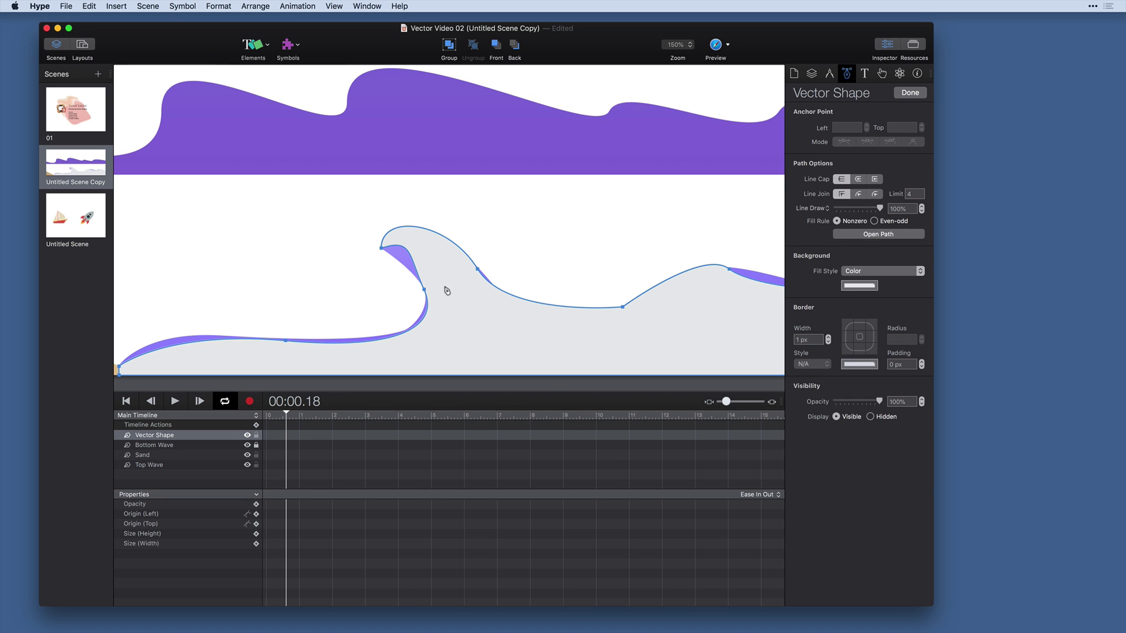
{"action": "left_click", "coordinate": [478, 269]}
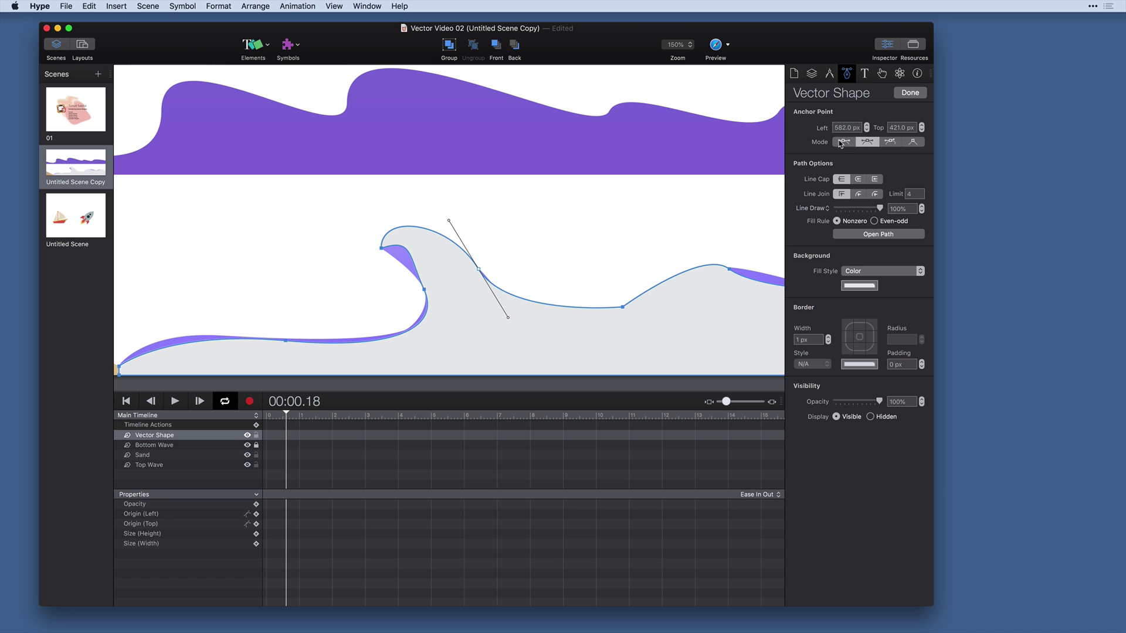
{"action": "left_click", "coordinate": [844, 142]}
{"action": "mouse_move", "coordinate": [509, 318]}
{"action": "left_mouse_down"}
{"action": "mouse_move", "coordinate": [493, 296]}
{"action": "mouse_move", "coordinate": [494, 325]}
{"action": "mouse_move", "coordinate": [482, 323]}
{"action": "mouse_move", "coordinate": [487, 303]}
{"action": "mouse_move", "coordinate": [490, 321]}
{"action": "mouse_move", "coordinate": [519, 330]}
{"action": "left_mouse_up"}
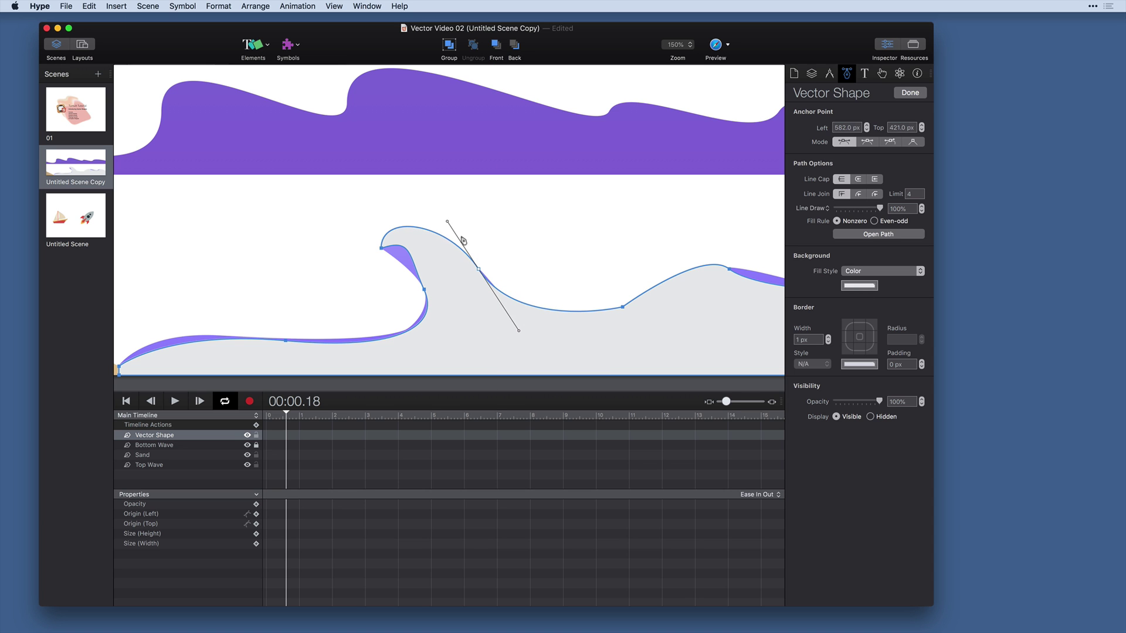
{"action": "mouse_move", "coordinate": [450, 222]}
{"action": "left_mouse_down"}
{"action": "mouse_move", "coordinate": [432, 182]}
{"action": "mouse_move", "coordinate": [450, 231]}
{"action": "mouse_move", "coordinate": [452, 221]}
{"action": "mouse_move", "coordinate": [467, 229]}
{"action": "mouse_move", "coordinate": [450, 176]}
{"action": "mouse_move", "coordinate": [450, 200]}
{"action": "left_mouse_up"}
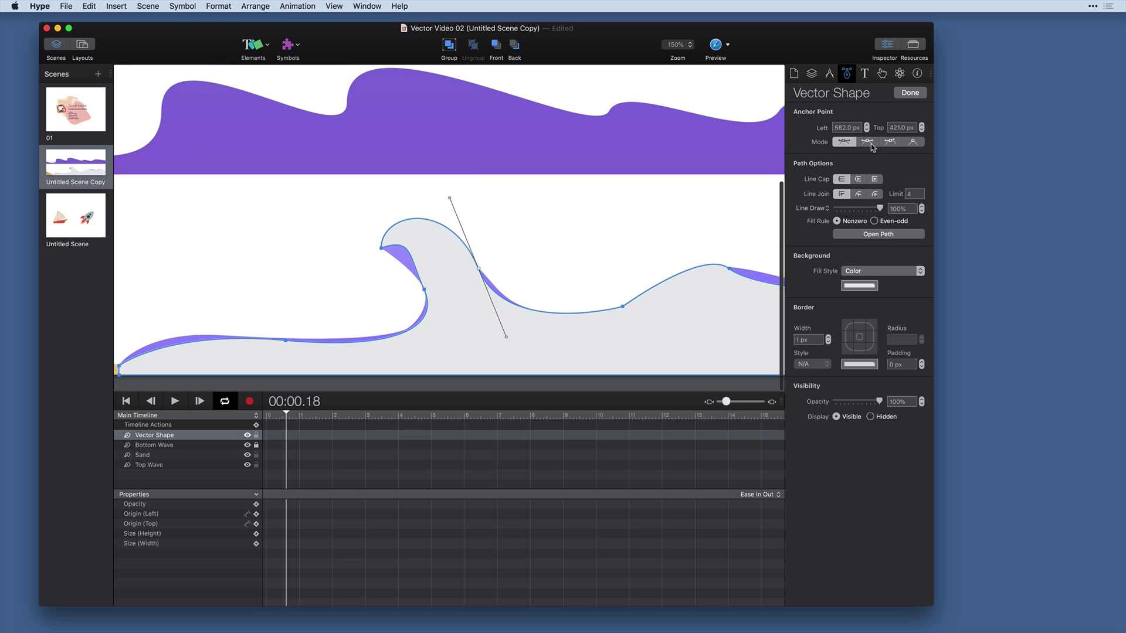
{"action": "mouse_move", "coordinate": [507, 339]}
{"action": "left_mouse_down"}
{"action": "mouse_move", "coordinate": [498, 312]}
{"action": "mouse_move", "coordinate": [503, 349]}
{"action": "mouse_move", "coordinate": [485, 312]}
{"action": "mouse_move", "coordinate": [493, 330]}
{"action": "left_mouse_up"}
Step: Make the back-slope anchor Straight, drag it down into a sharp V trough, and finish editing
{"action": "left_click", "coordinate": [891, 143]}
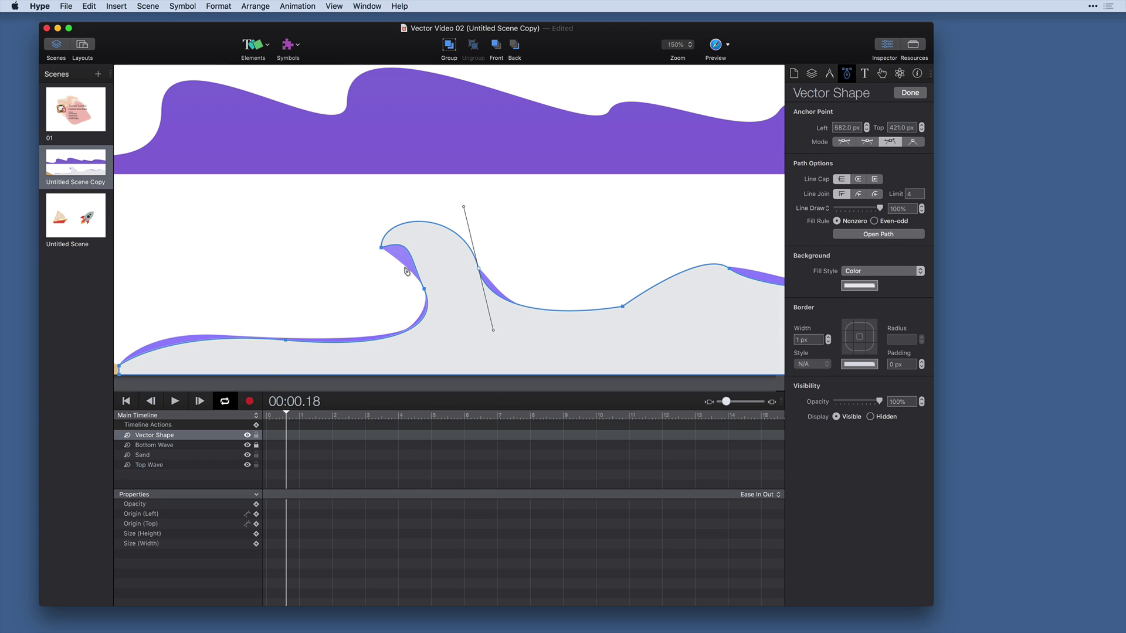
{"action": "mouse_move", "coordinate": [497, 334]}
{"action": "left_mouse_down"}
{"action": "mouse_move", "coordinate": [527, 309]}
{"action": "mouse_move", "coordinate": [552, 210]}
{"action": "mouse_move", "coordinate": [545, 193]}
{"action": "mouse_move", "coordinate": [551, 283]}
{"action": "mouse_move", "coordinate": [519, 346]}
{"action": "mouse_move", "coordinate": [533, 181]}
{"action": "mouse_move", "coordinate": [505, 309]}
{"action": "mouse_move", "coordinate": [493, 313]}
{"action": "left_mouse_up"}
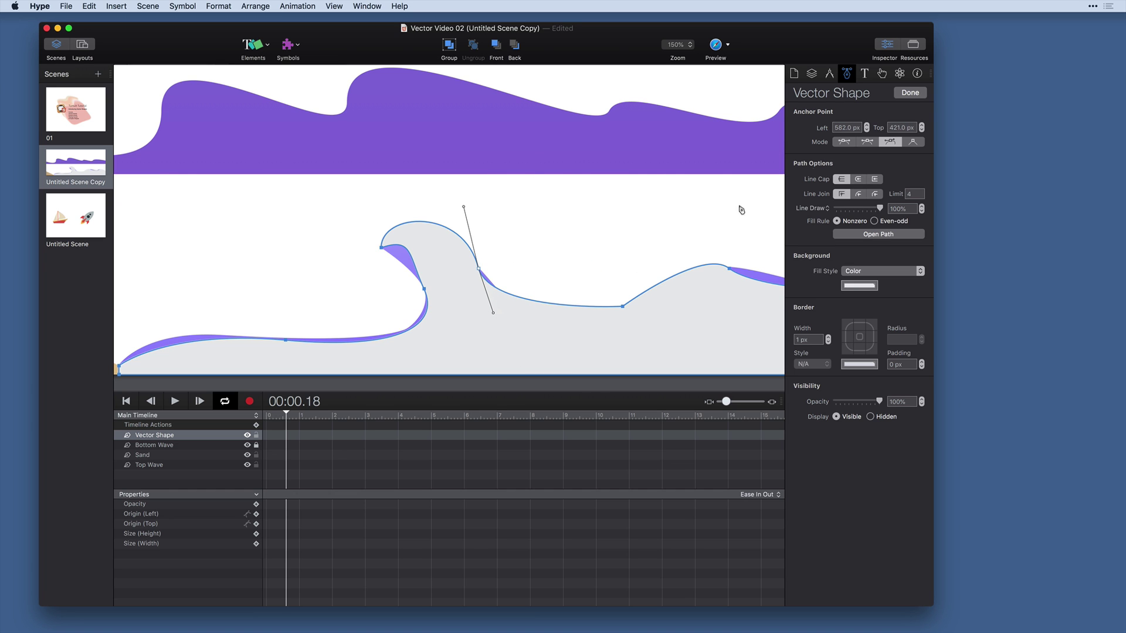
{"action": "left_click", "coordinate": [904, 142]}
{"action": "left_click_drag", "start_coordinate": [479, 271], "coordinate": [519, 359]}
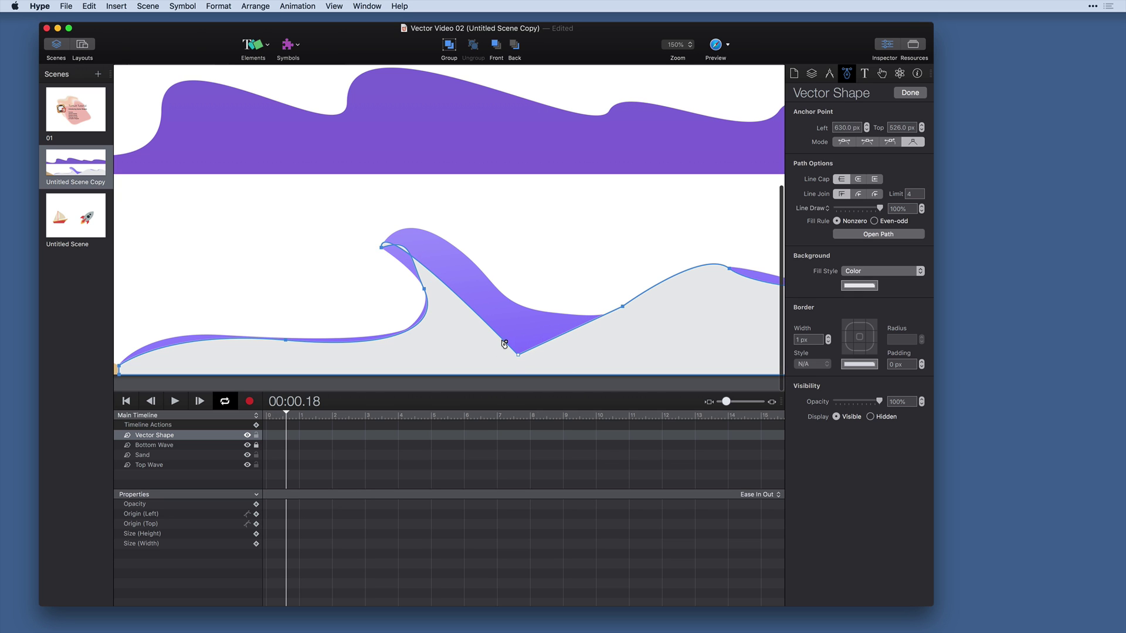
{"action": "left_click_drag", "start_coordinate": [473, 311], "coordinate": [463, 246]}
{"action": "key", "text": "Escape"}
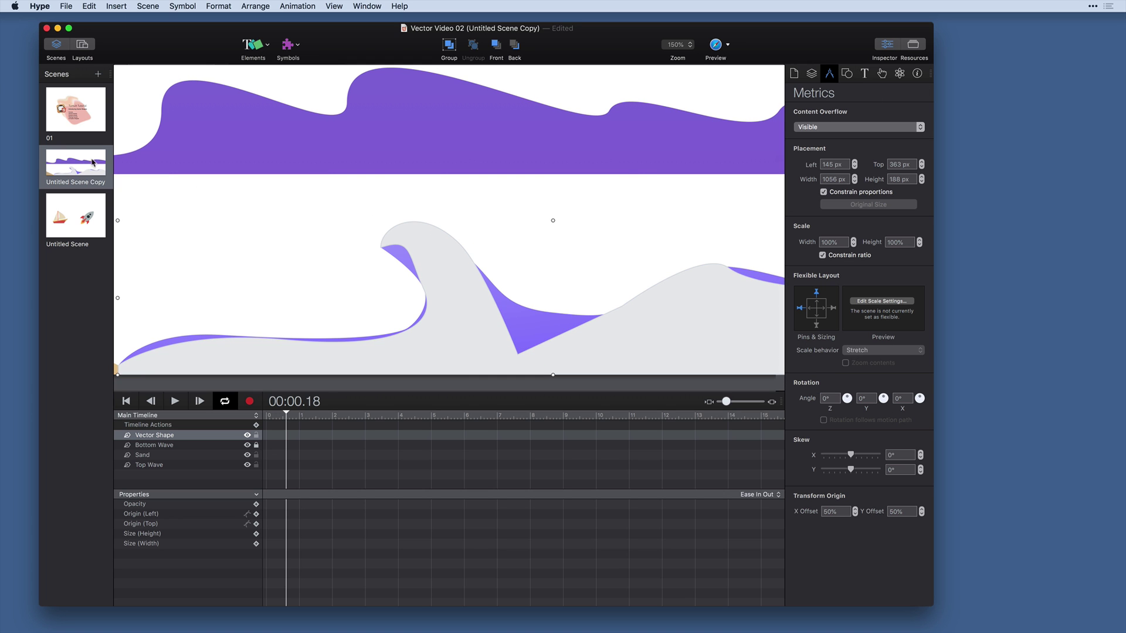
Step: Switch to the boat-and-rocket scene and trace a closed triangle over the right main sail
{"action": "left_click", "coordinate": [73, 210]}
{"action": "left_click", "coordinate": [386, 113]}
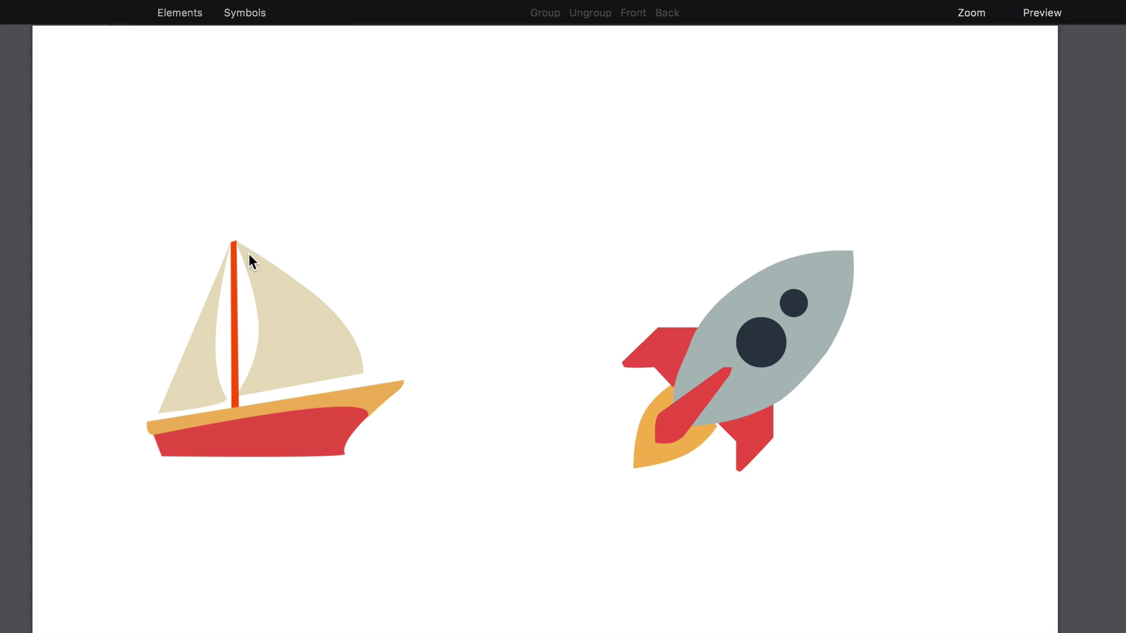
{"action": "key", "text": "p"}
{"action": "left_click", "coordinate": [240, 244]}
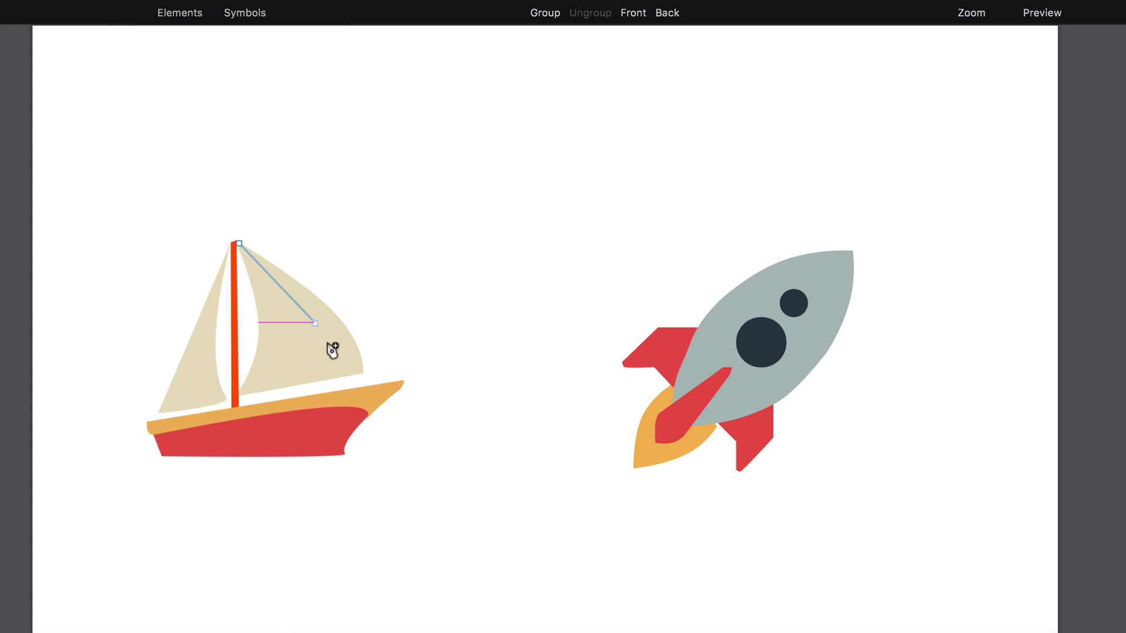
{"action": "left_click", "coordinate": [364, 367]}
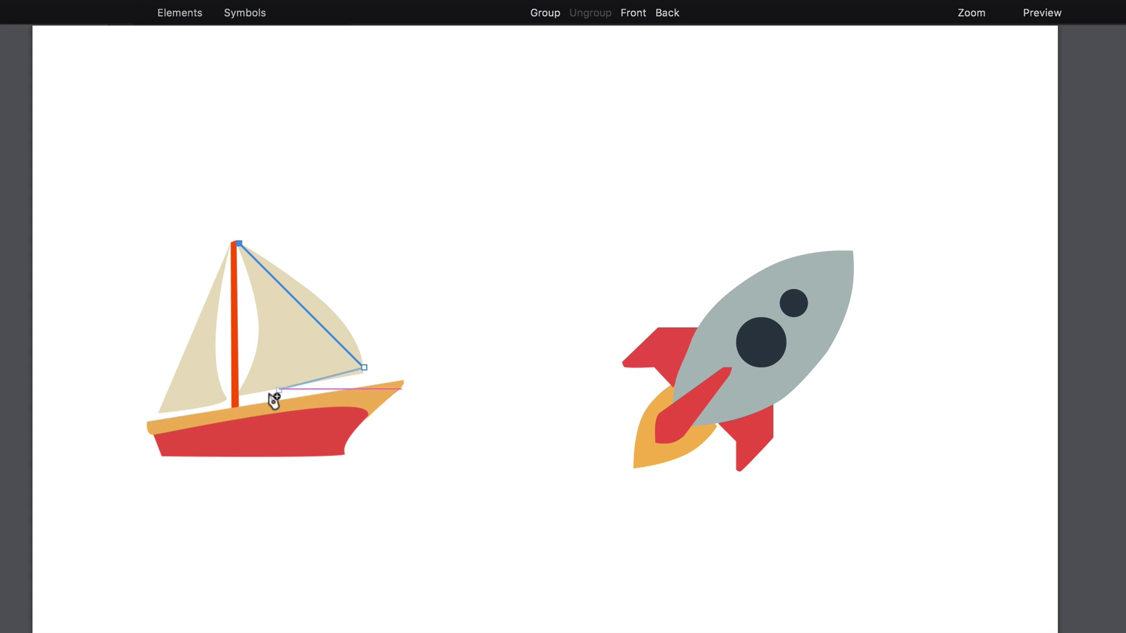
{"action": "left_click", "coordinate": [239, 397]}
{"action": "left_click", "coordinate": [239, 244]}
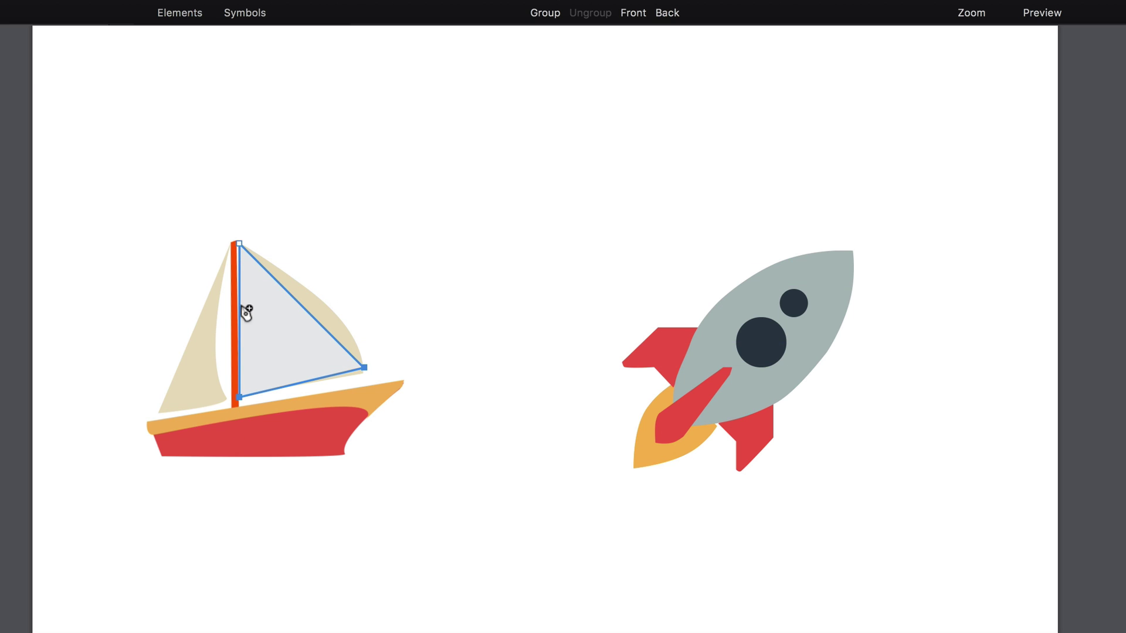
{"action": "key", "text": "Escape"}
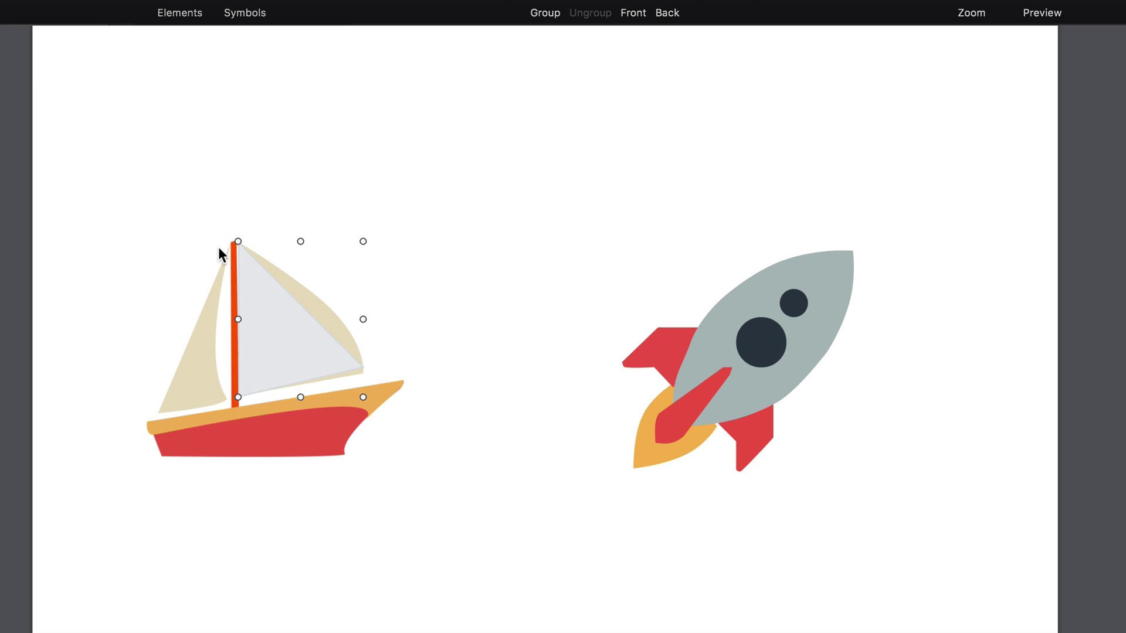
Step: Trace a grey triangle over the left sail from mast top to mast foot and hull end
{"action": "left_click", "coordinate": [198, 230]}
{"action": "left_click", "coordinate": [228, 243]}
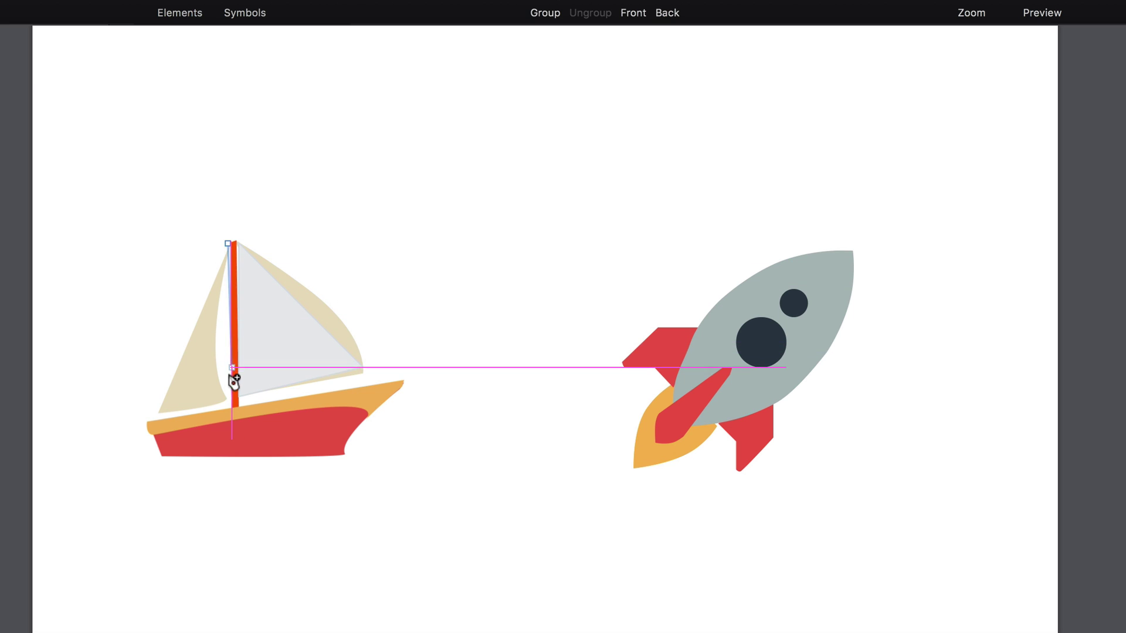
{"action": "left_click", "coordinate": [227, 398]}
{"action": "left_click", "coordinate": [162, 413]}
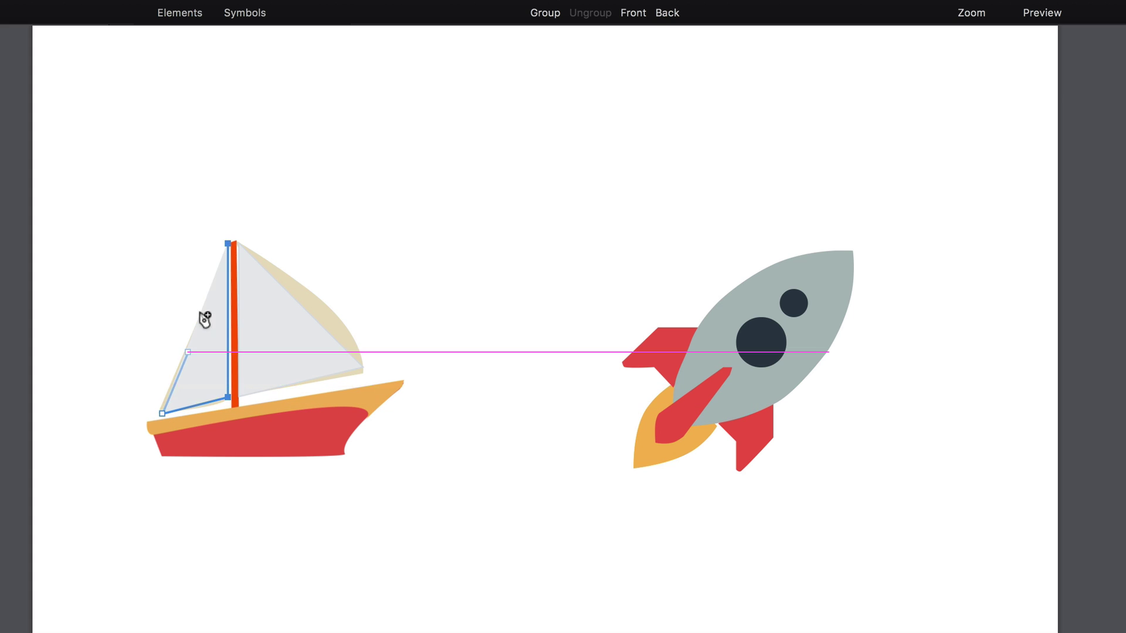
{"action": "left_click", "coordinate": [227, 243]}
{"action": "key", "text": "Escape"}
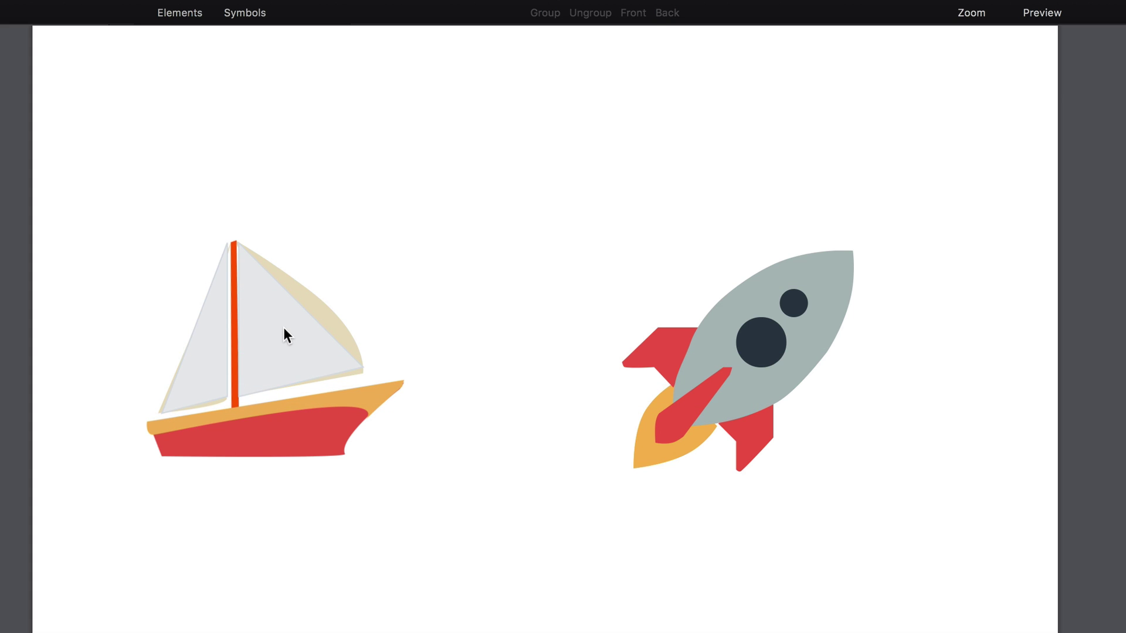
Step: Bow the right sail's outer edge and curve its mast-side edge
{"action": "left_click", "coordinate": [291, 322]}
{"action": "double_click", "coordinate": [290, 322]}
{"action": "left_click", "coordinate": [308, 303]}
{"action": "left_click_drag", "start_coordinate": [307, 308], "coordinate": [329, 308]}
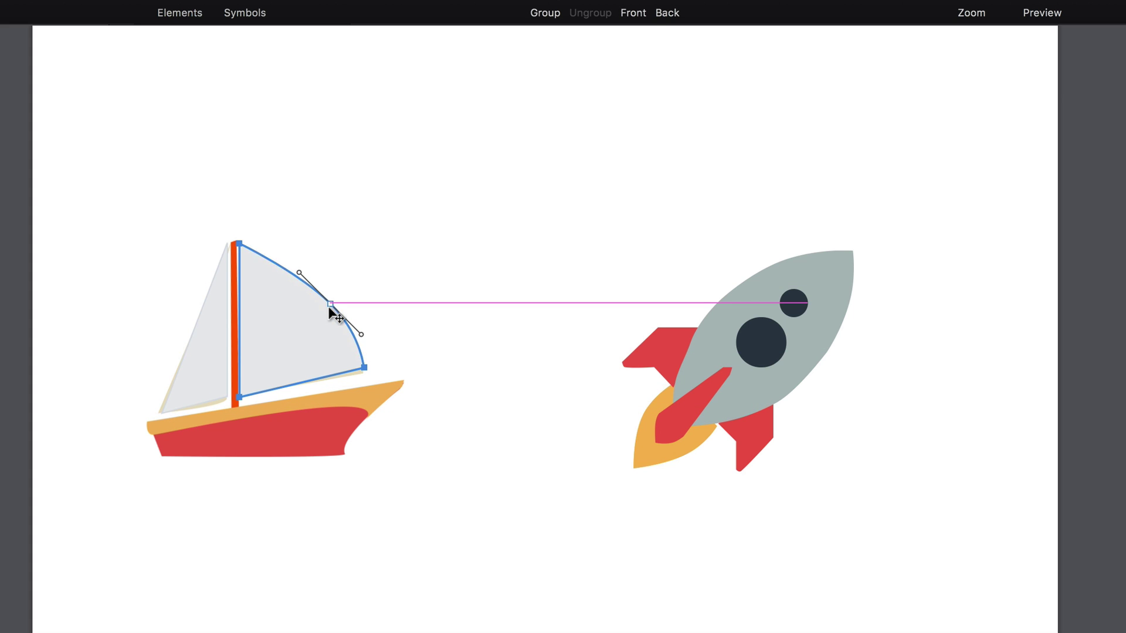
{"action": "left_click_drag", "start_coordinate": [240, 330], "coordinate": [214, 340]}
{"action": "key", "text": "Escape"}
Step: Curve the left sail beside the mast and align its bottom corner with the beige sail
{"action": "left_click", "coordinate": [213, 352]}
{"action": "double_click", "coordinate": [208, 352]}
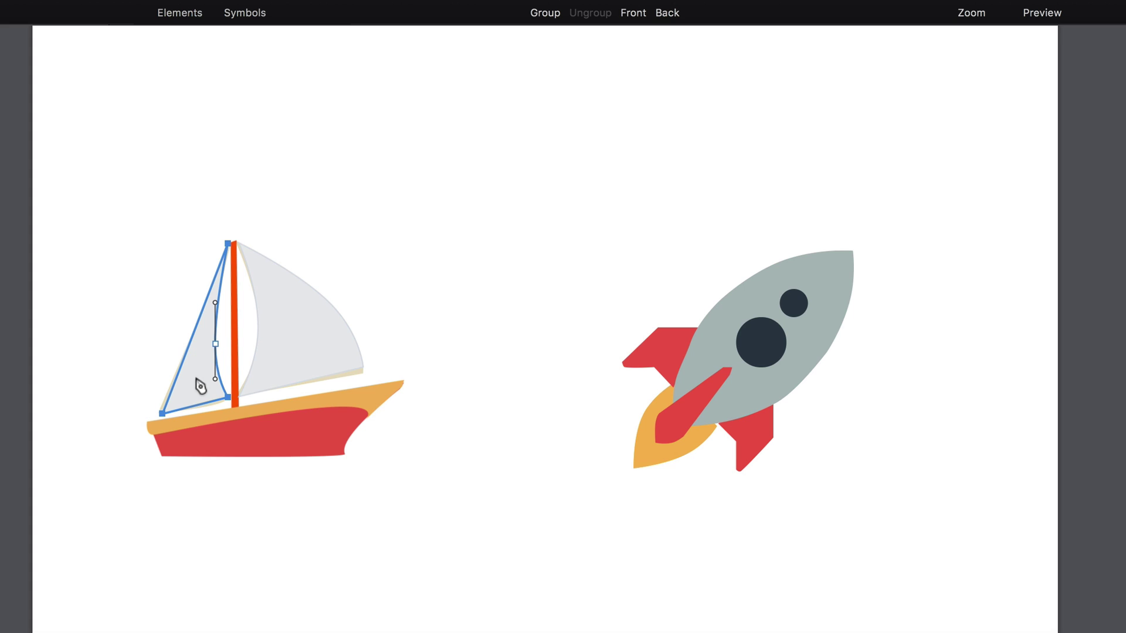
{"action": "scroll", "coordinate": [214, 387], "scroll_direction": "down", "scroll_amount": 1}
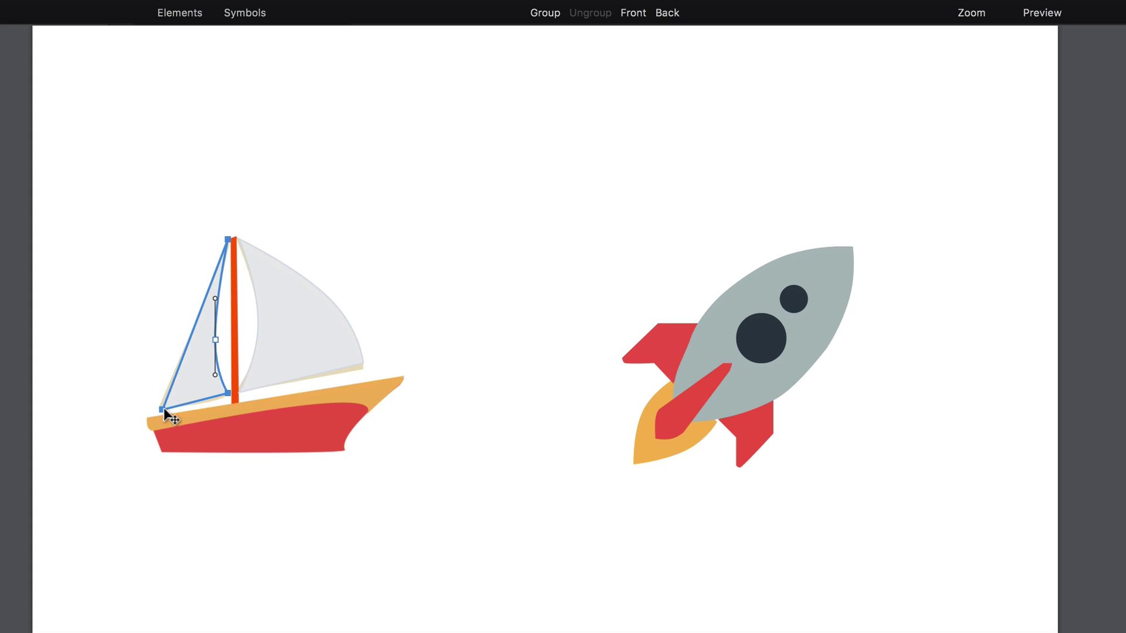
{"action": "left_click_drag", "start_coordinate": [164, 407], "coordinate": [196, 400]}
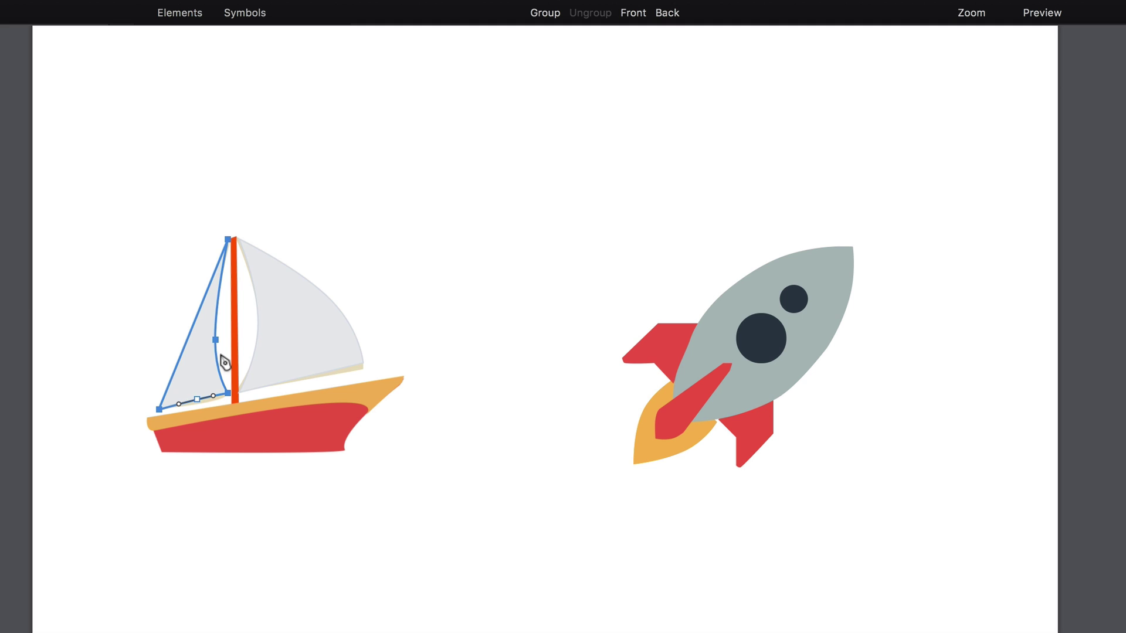
{"action": "key", "text": "Right"}
{"action": "key", "text": "Right"}
{"action": "key", "text": "Right"}
{"action": "key", "text": "Right"}
{"action": "key", "text": "Right"}
{"action": "key", "text": "Right"}
{"action": "key", "text": "Right"}
{"action": "key", "text": "Right"}
{"action": "key", "text": "Right"}
{"action": "key", "text": "Down"}
{"action": "key", "text": "Down"}
{"action": "key", "text": "Down"}
{"action": "key", "text": "Down"}
{"action": "key", "text": "Down"}
{"action": "key", "text": "Down"}
{"action": "key", "text": "Down"}
{"action": "key", "text": "Left"}
{"action": "key", "text": "Left"}
{"action": "key", "text": "Left"}
{"action": "key", "text": "Left"}
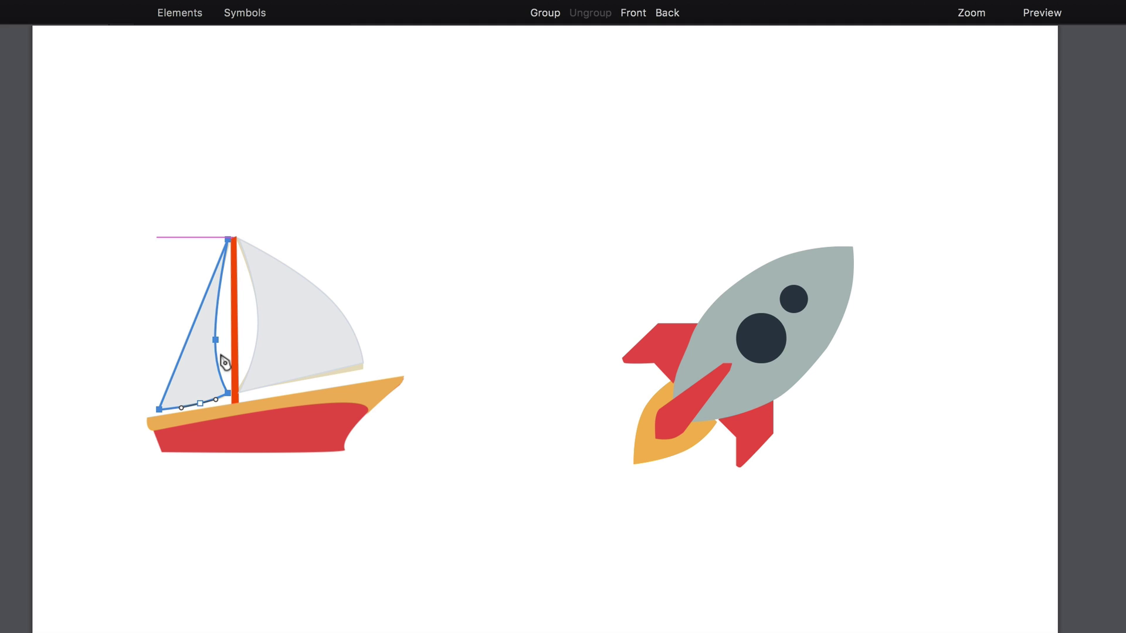
{"action": "key", "text": "Escape"}
Step: Move both grey sails together above the boat to the top-left
{"action": "left_click", "coordinate": [312, 314]}
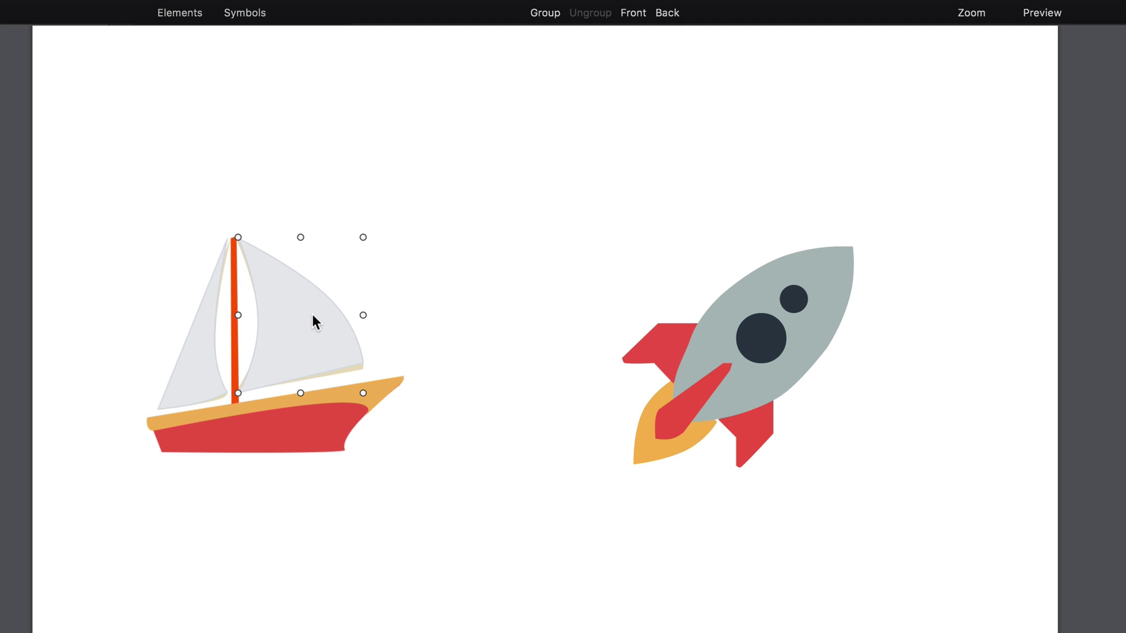
{"action": "left_click", "coordinate": [205, 351], "text": "shift"}
{"action": "left_click_drag", "start_coordinate": [304, 326], "coordinate": [269, 144]}
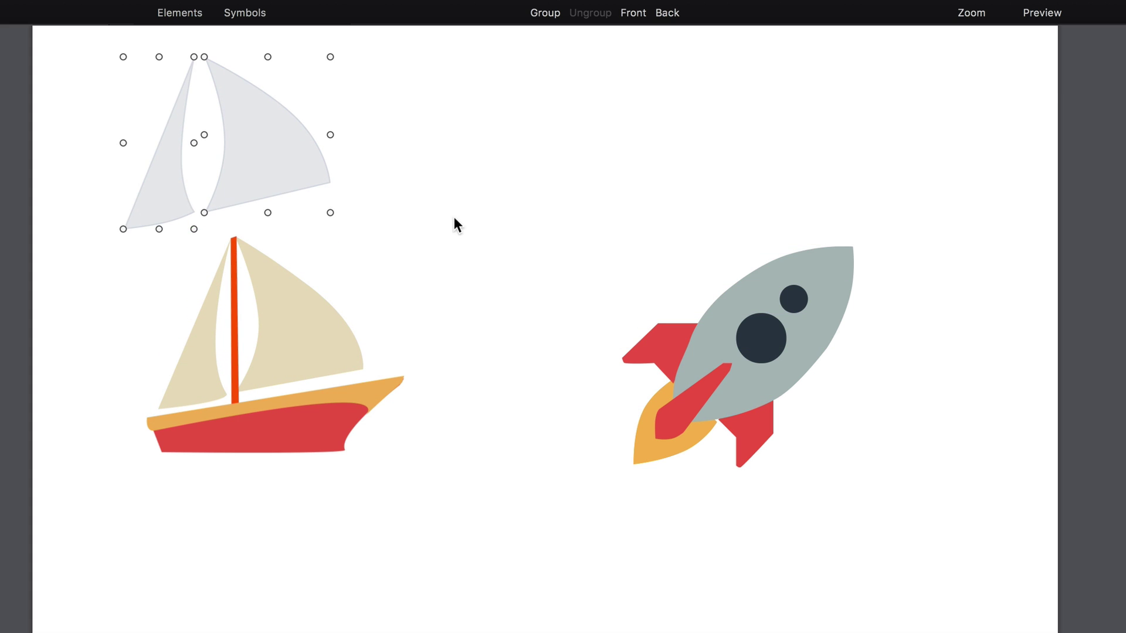
{"action": "left_click", "coordinate": [458, 225]}
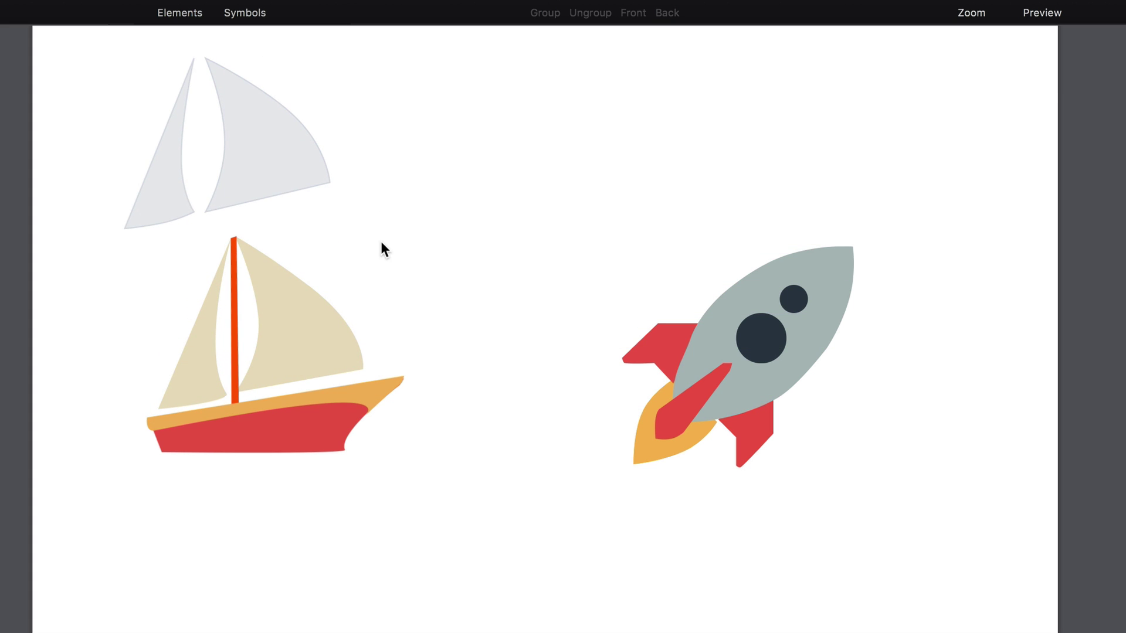
Step: Retrace the main sail from the mast tip with a curved bottom edge
{"action": "left_click", "coordinate": [240, 240]}
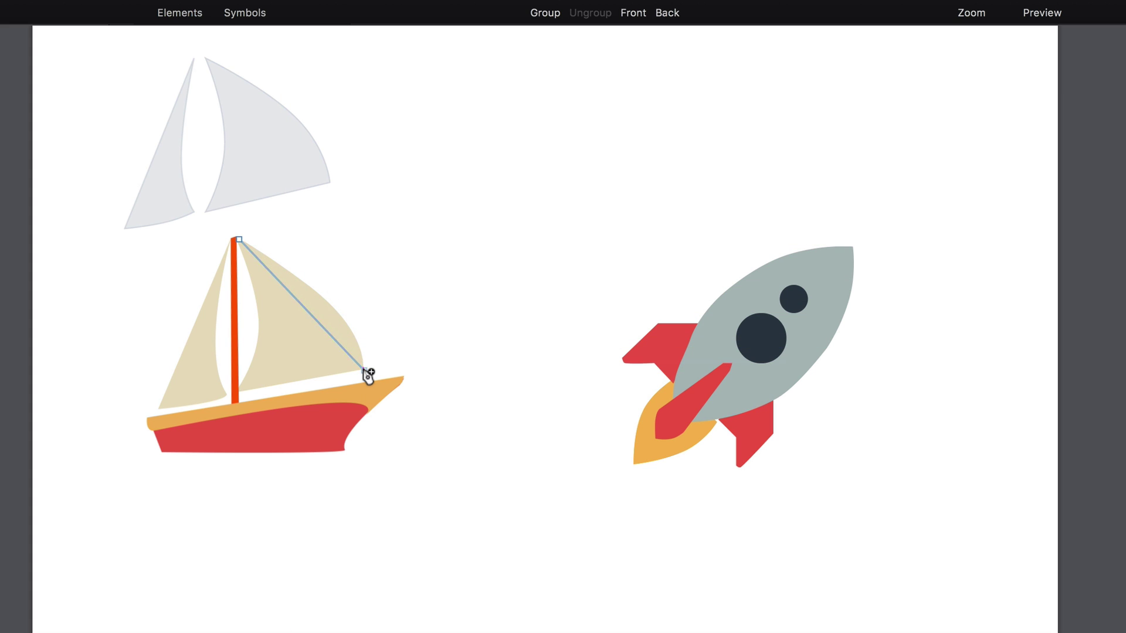
{"action": "left_click_drag", "start_coordinate": [364, 371], "coordinate": [367, 434]}
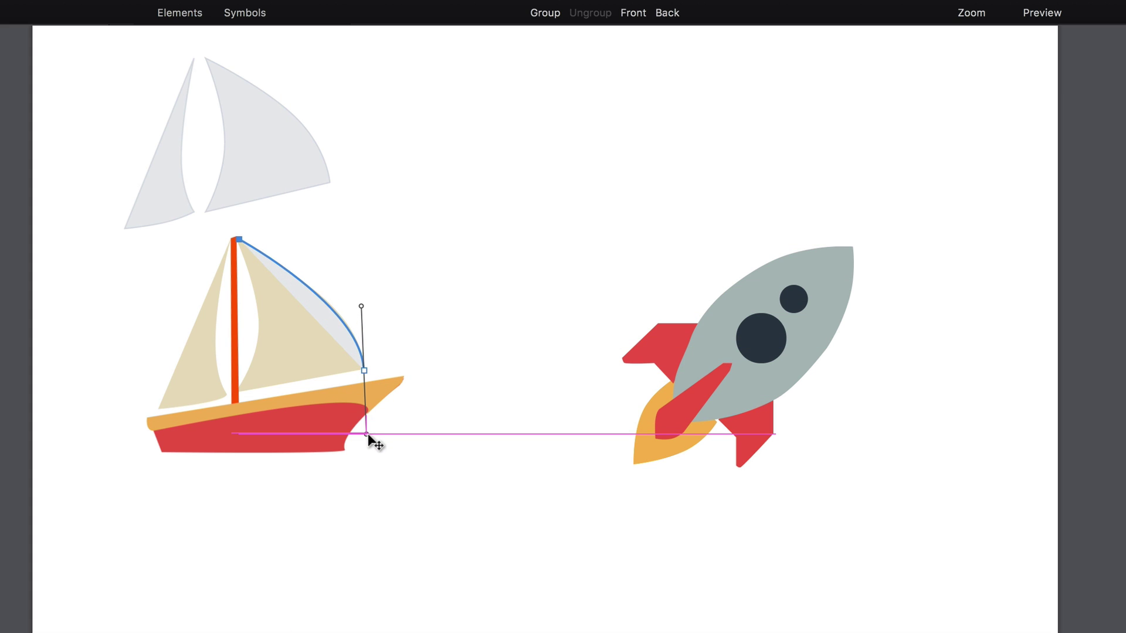
{"action": "left_click", "coordinate": [239, 387]}
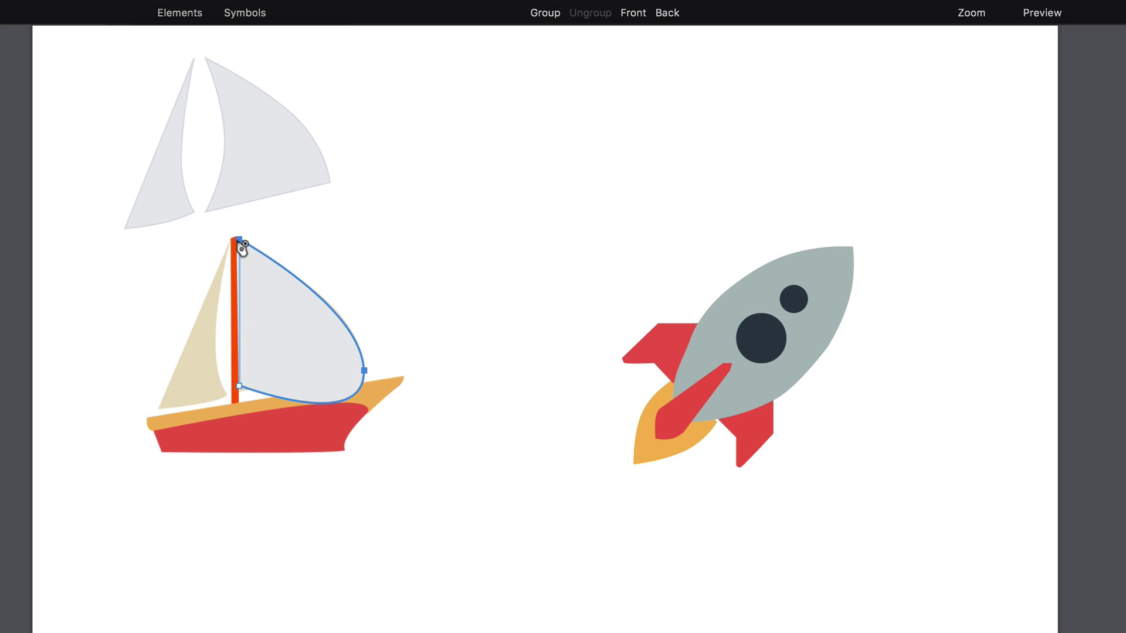
{"action": "left_click", "coordinate": [239, 240]}
{"action": "left_click", "coordinate": [364, 371]}
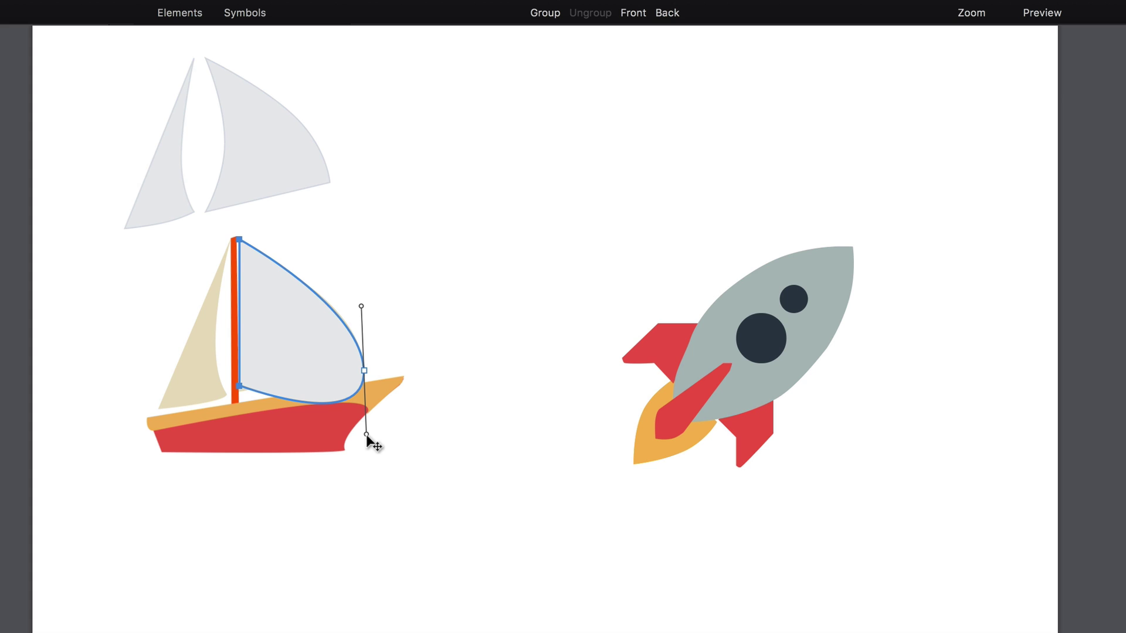
{"action": "left_click_drag", "start_coordinate": [365, 434], "coordinate": [241, 385]}
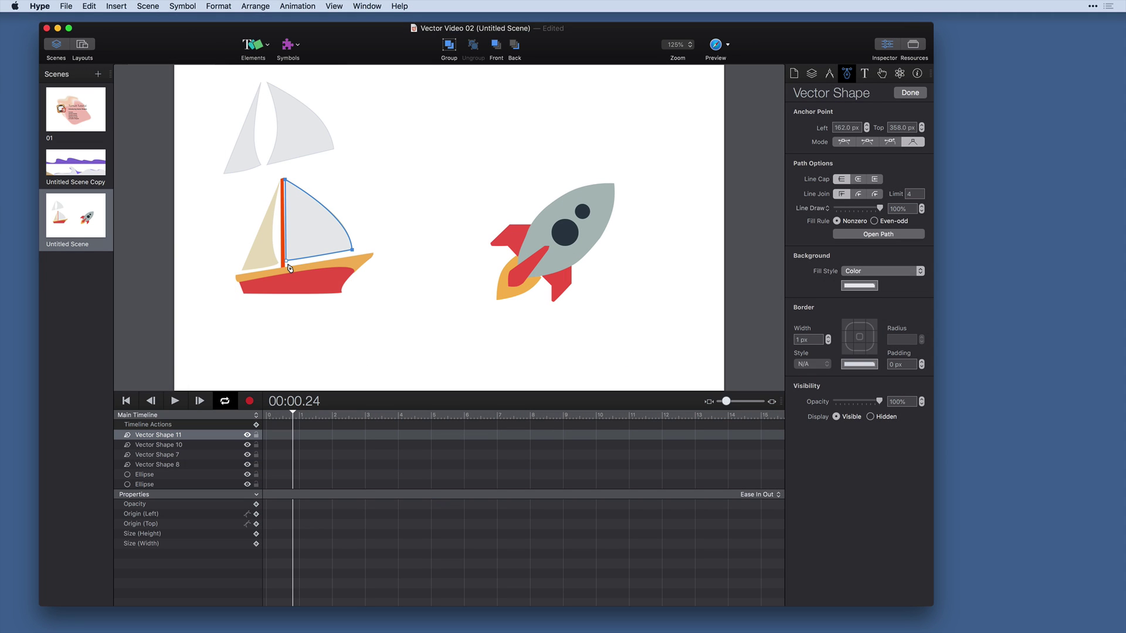
Step: Bow the new sail's mast-side edge rightward and move the sail to the canvas top
{"action": "left_click", "coordinate": [284, 180]}
{"action": "left_click_drag", "start_coordinate": [287, 227], "coordinate": [387, 136]}
{"action": "left_click", "coordinate": [323, 236]}
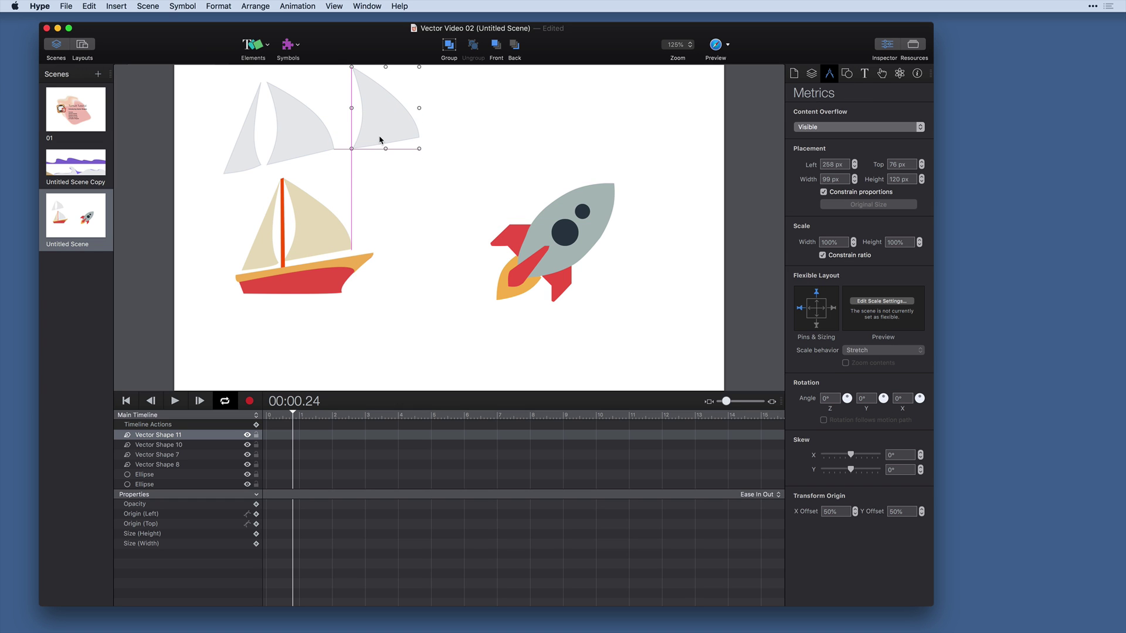
{"action": "left_click", "coordinate": [426, 199]}
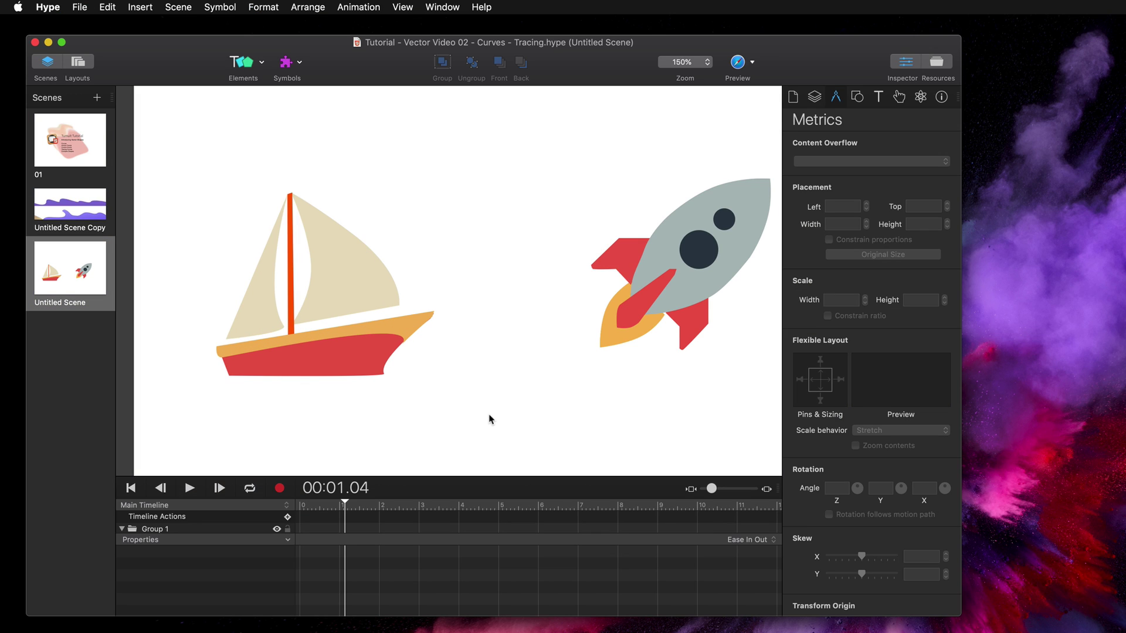
Step: Switch to the freehand Pencil tool and raise drawing Smoothing from 6.0 to 10.0
{"action": "left_click", "coordinate": [248, 64]}
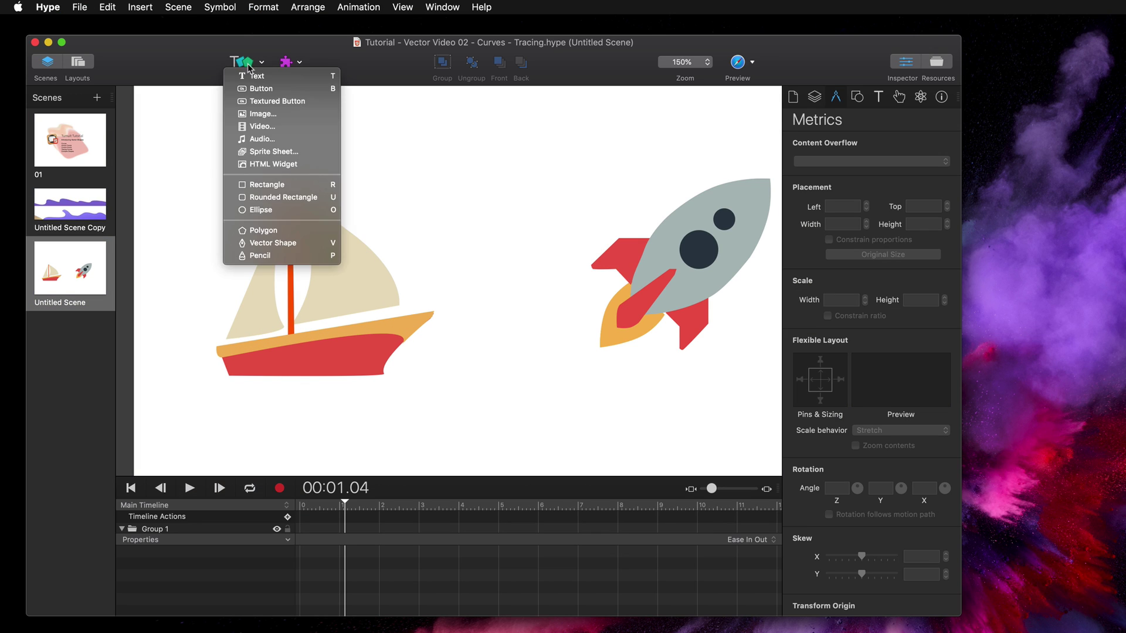
{"action": "left_click", "coordinate": [291, 257]}
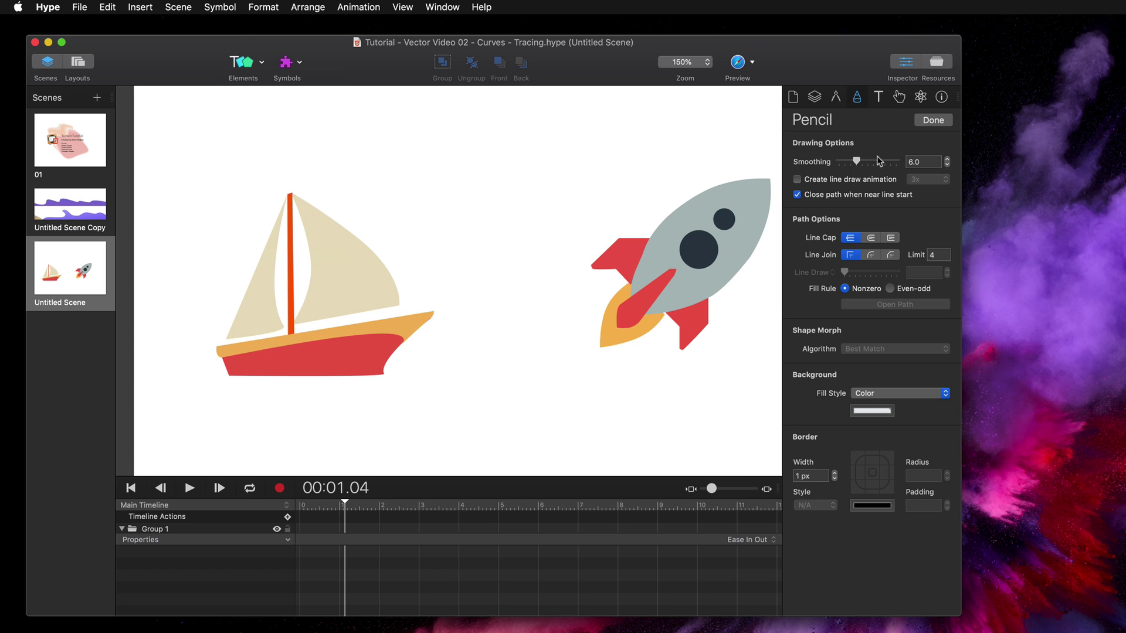
{"action": "left_click_drag", "start_coordinate": [858, 165], "coordinate": [870, 166]}
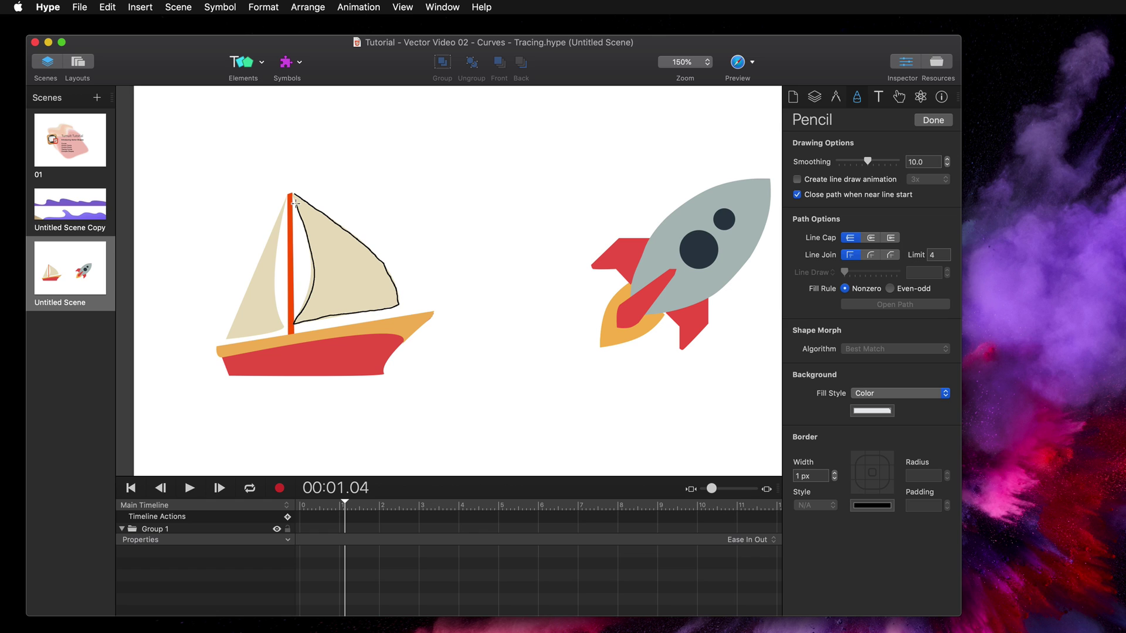
Step: Freehand-trace a closed shape around the main sail and pull a left-edge point upward
{"action": "left_click_drag", "start_coordinate": [295, 200], "coordinate": [289, 201]}
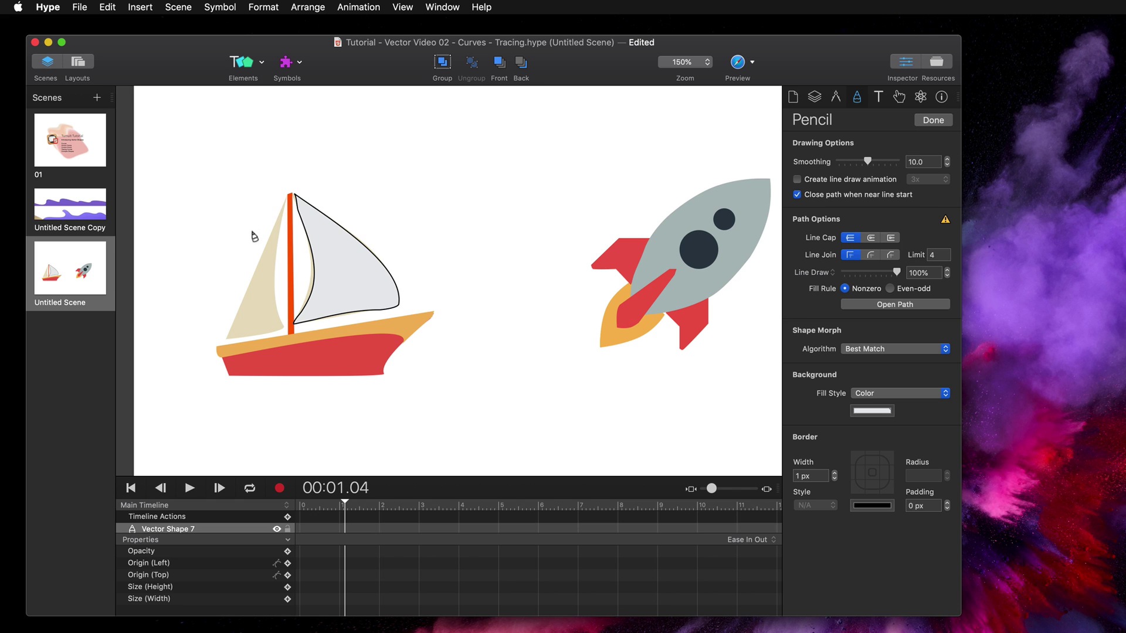
{"action": "key", "text": "Escape"}
{"action": "double_click", "coordinate": [331, 256]}
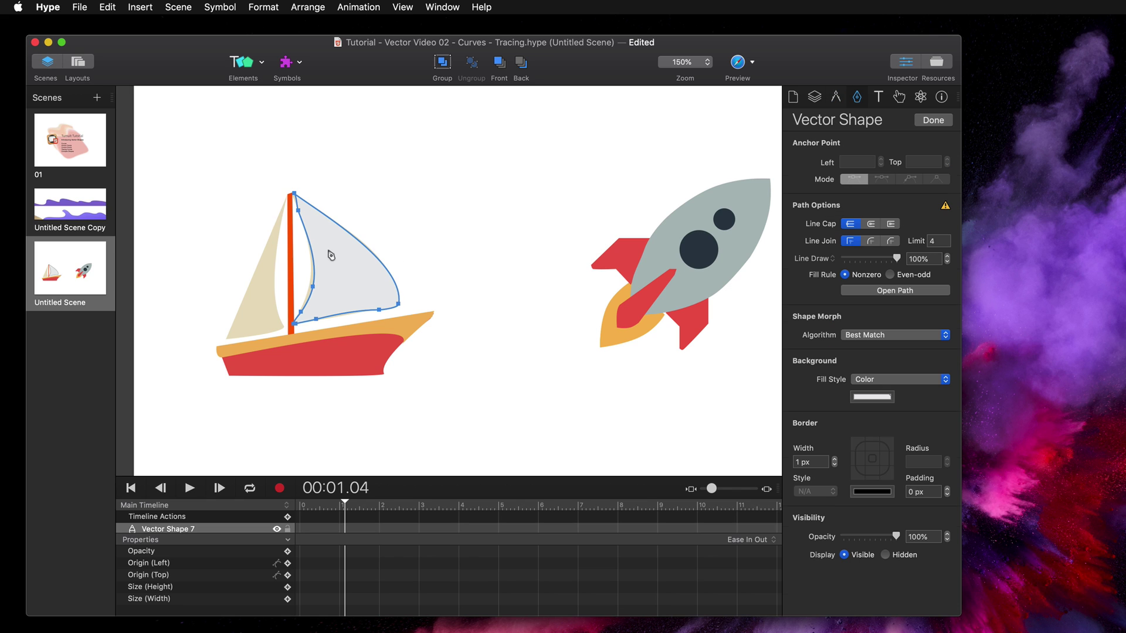
{"action": "left_click_drag", "start_coordinate": [313, 287], "coordinate": [311, 276]}
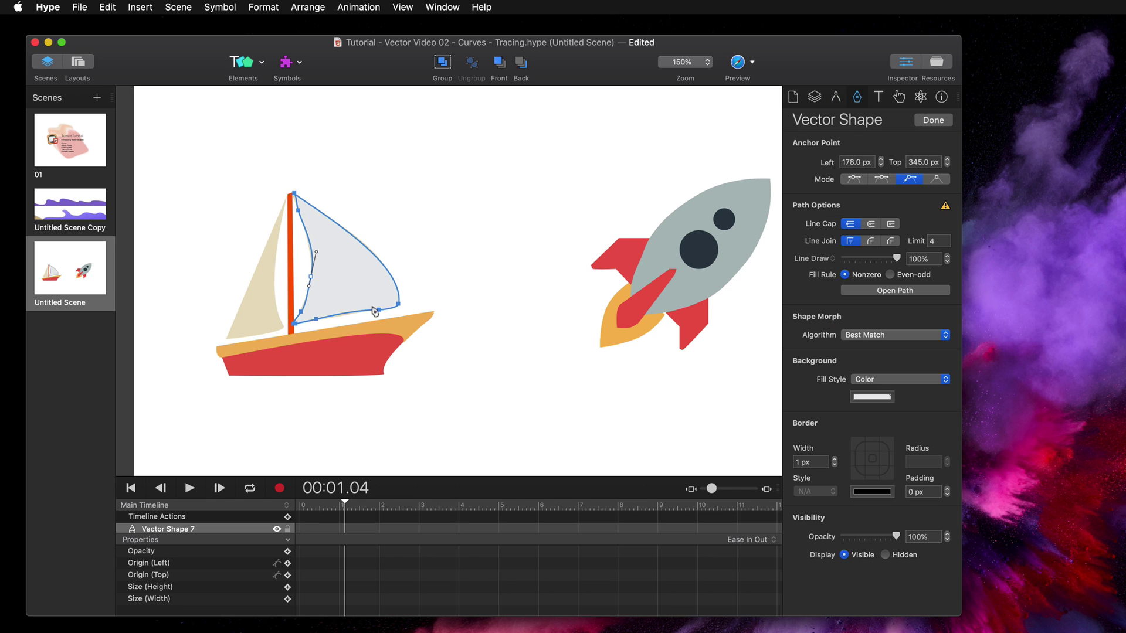
Step: Delete two bottom-edge points to straighten the sail's bottom edge
{"action": "left_click", "coordinate": [379, 310]}
{"action": "key", "text": "Delete"}
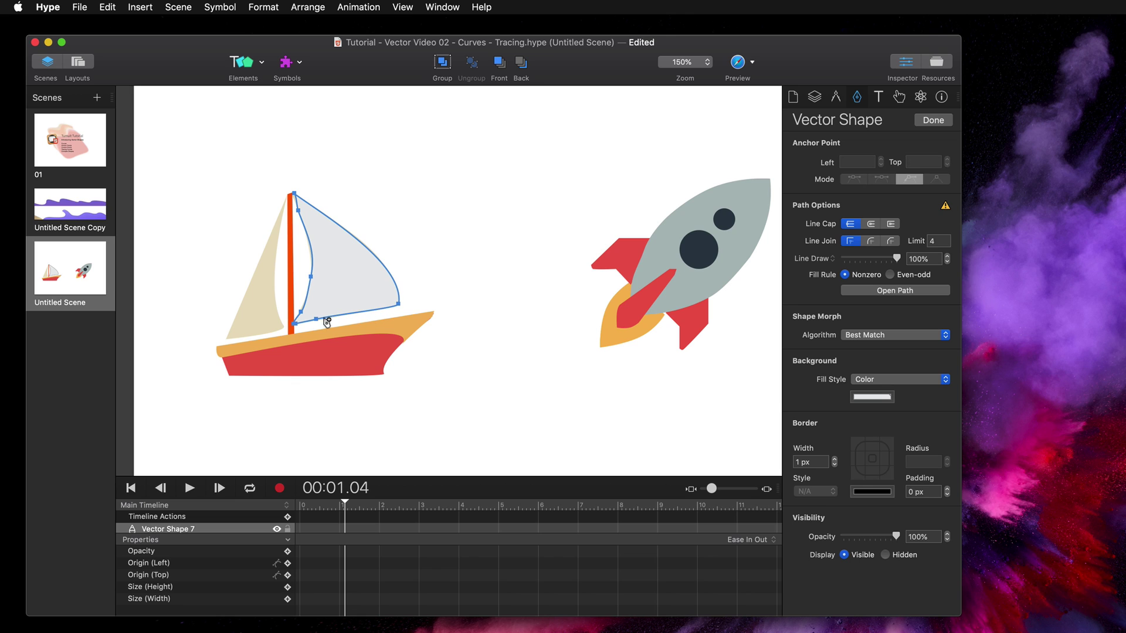
{"action": "left_click", "coordinate": [316, 320]}
{"action": "key", "text": "Delete"}
{"action": "left_click", "coordinate": [295, 323]}
{"action": "left_click", "coordinate": [299, 327]}
Step: Nudge the sail's top point slightly upward and exit point editing
{"action": "left_click", "coordinate": [295, 194]}
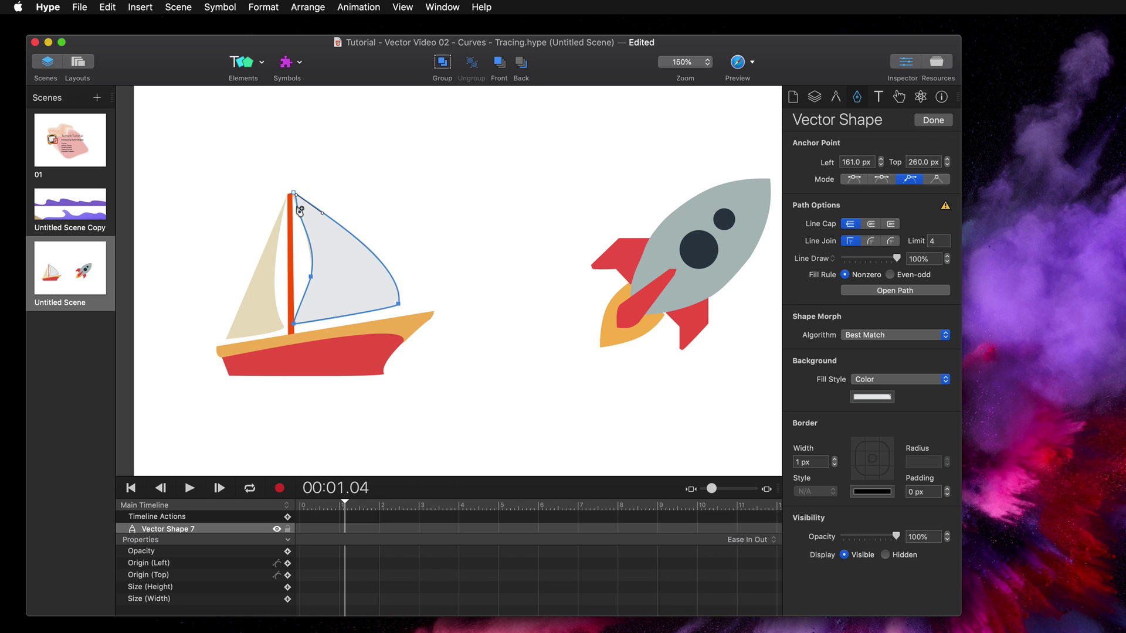
{"action": "left_click", "coordinate": [299, 200]}
{"action": "left_click", "coordinate": [296, 195]}
{"action": "left_click_drag", "start_coordinate": [295, 205], "coordinate": [293, 194]}
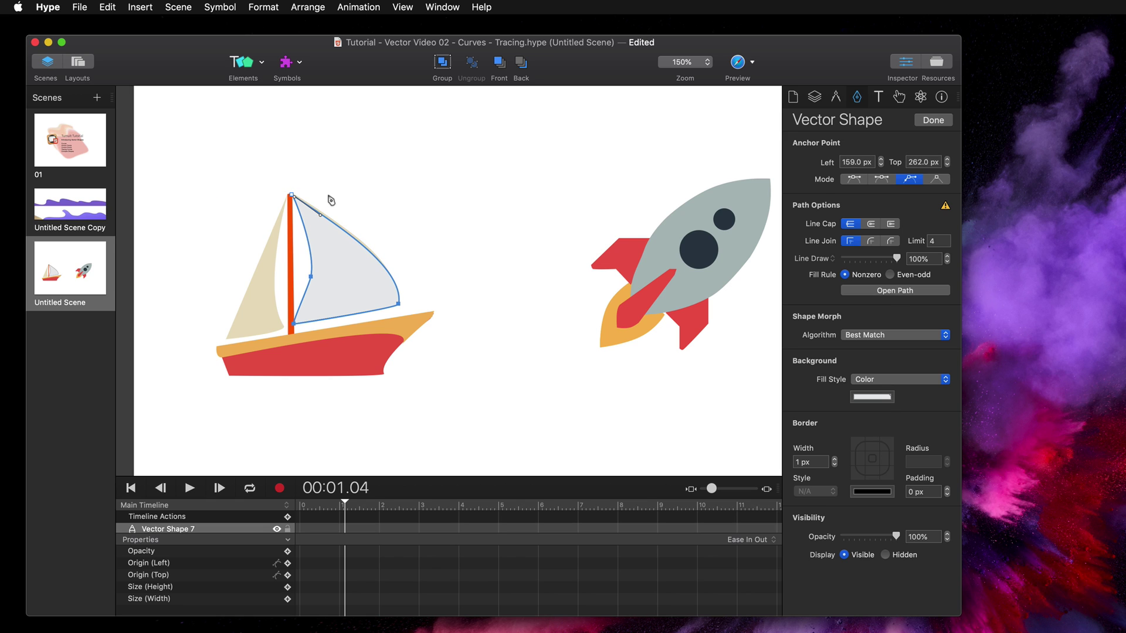
{"action": "left_click", "coordinate": [349, 180]}
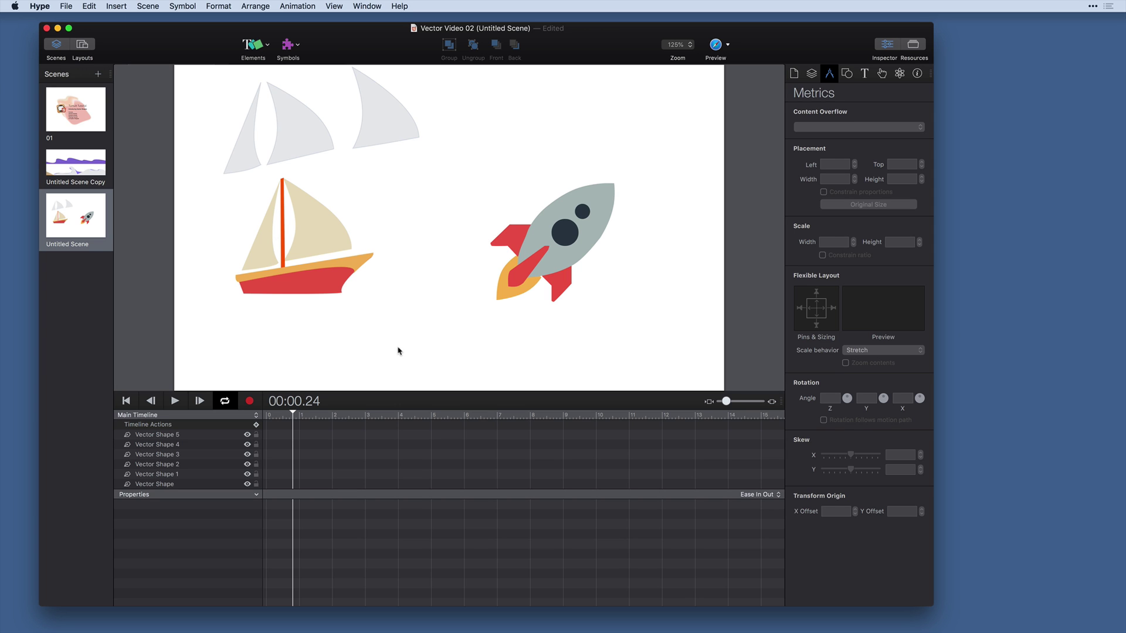
Step: Group the five boat shapes and shift the group slightly down and right
{"action": "left_click_drag", "start_coordinate": [398, 351], "coordinate": [231, 210]}
{"action": "left_click", "coordinate": [449, 46]}
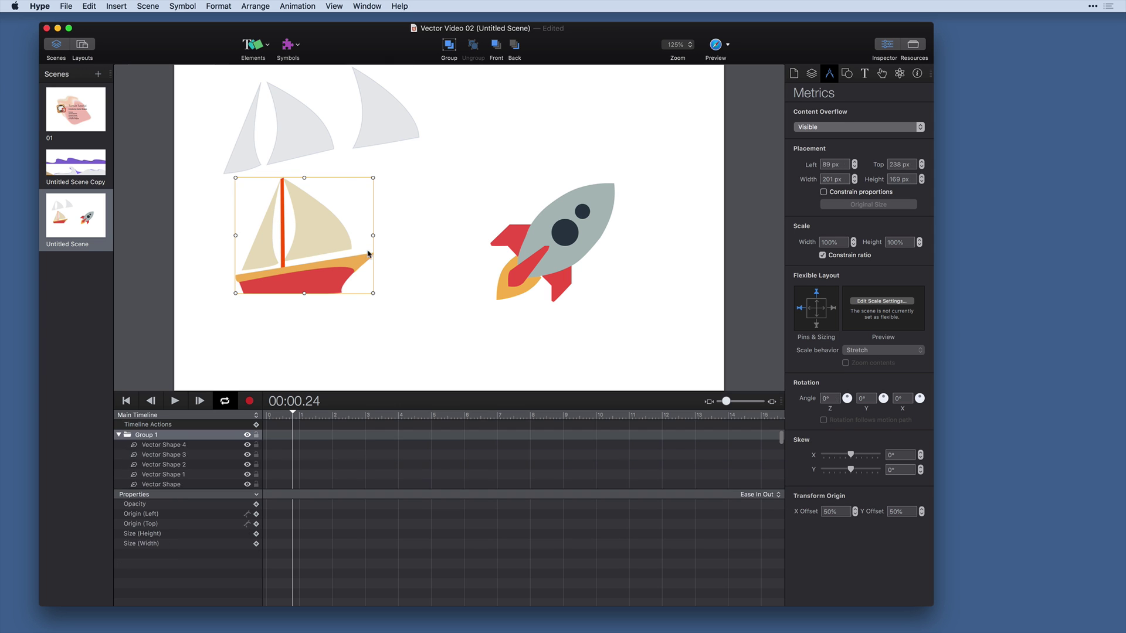
{"action": "mouse_move", "coordinate": [338, 281]}
{"action": "left_mouse_down"}
{"action": "mouse_move", "coordinate": [346, 311]}
{"action": "mouse_move", "coordinate": [335, 295]}
{"action": "mouse_move", "coordinate": [349, 291]}
{"action": "left_mouse_up"}
Step: Rename the Group 1 layer to 'Boat'
{"action": "scroll", "coordinate": [146, 470], "scroll_direction": "down", "scroll_amount": 2}
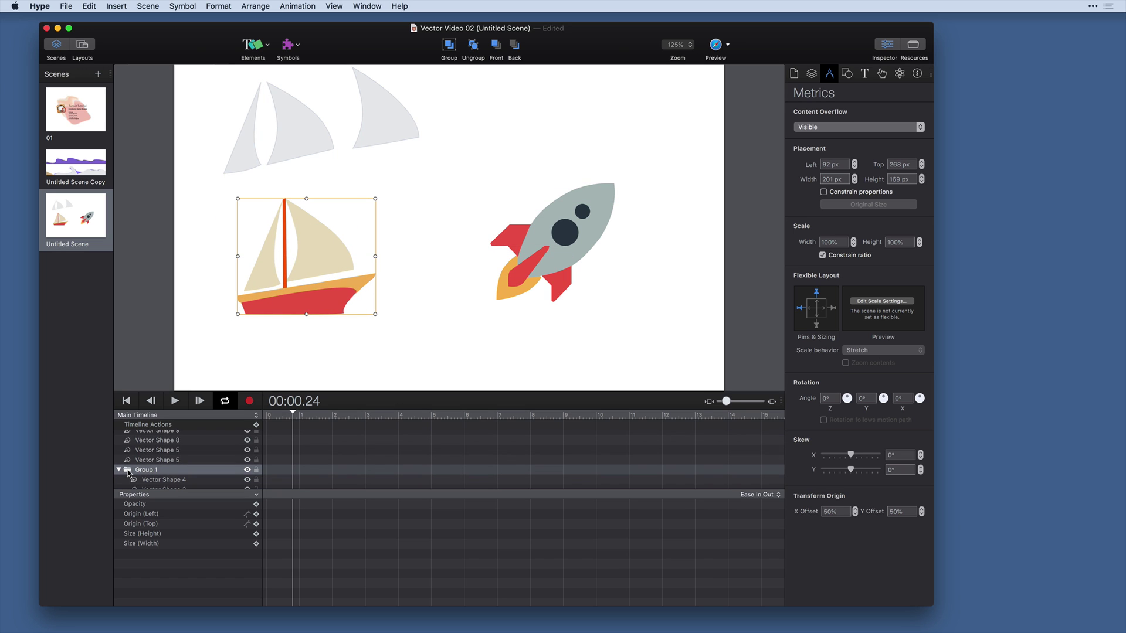
{"action": "left_click", "coordinate": [144, 470]}
{"action": "double_click", "coordinate": [147, 472]}
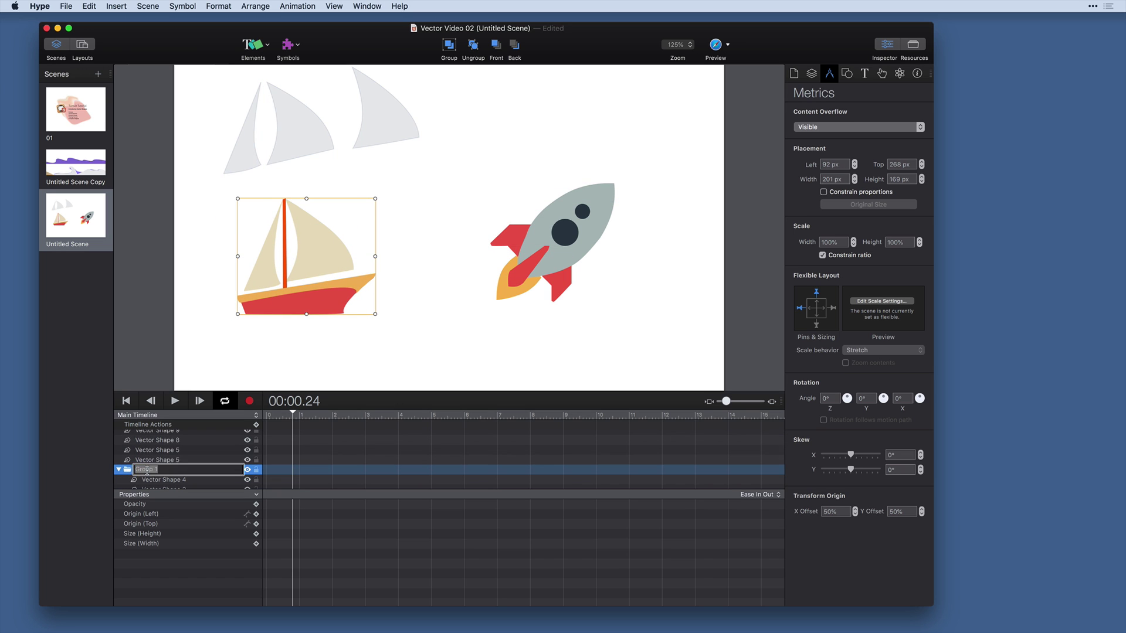
{"action": "type", "text": "Boat"}
{"action": "key", "text": "Return"}
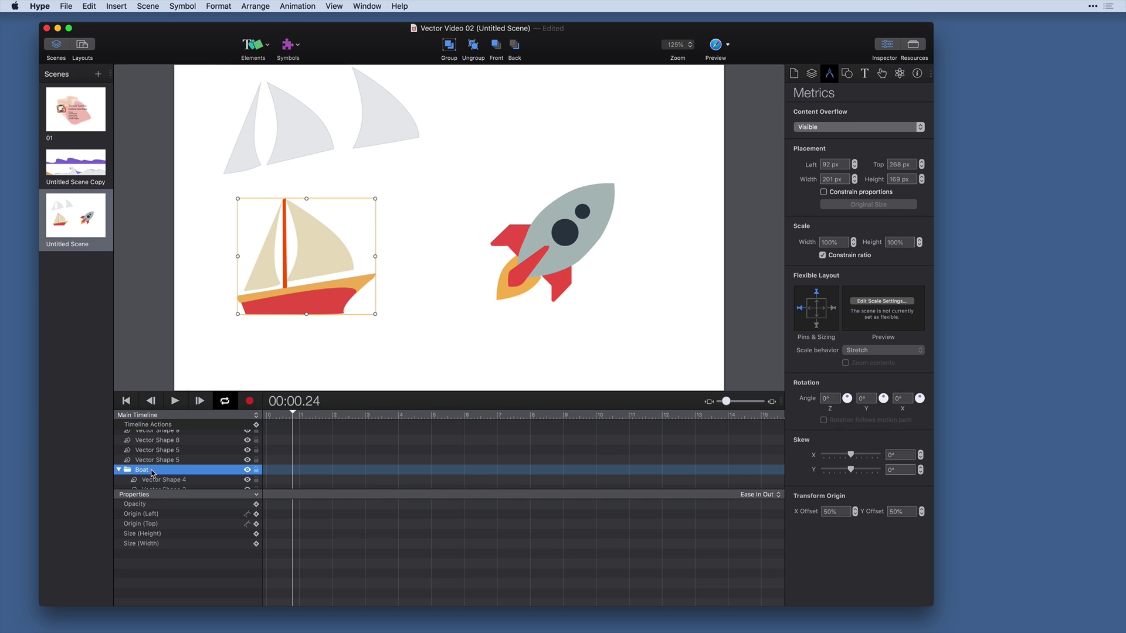
Step: Set the Boat group's scale to 109%
{"action": "left_click", "coordinate": [349, 340]}
{"action": "left_click", "coordinate": [310, 266]}
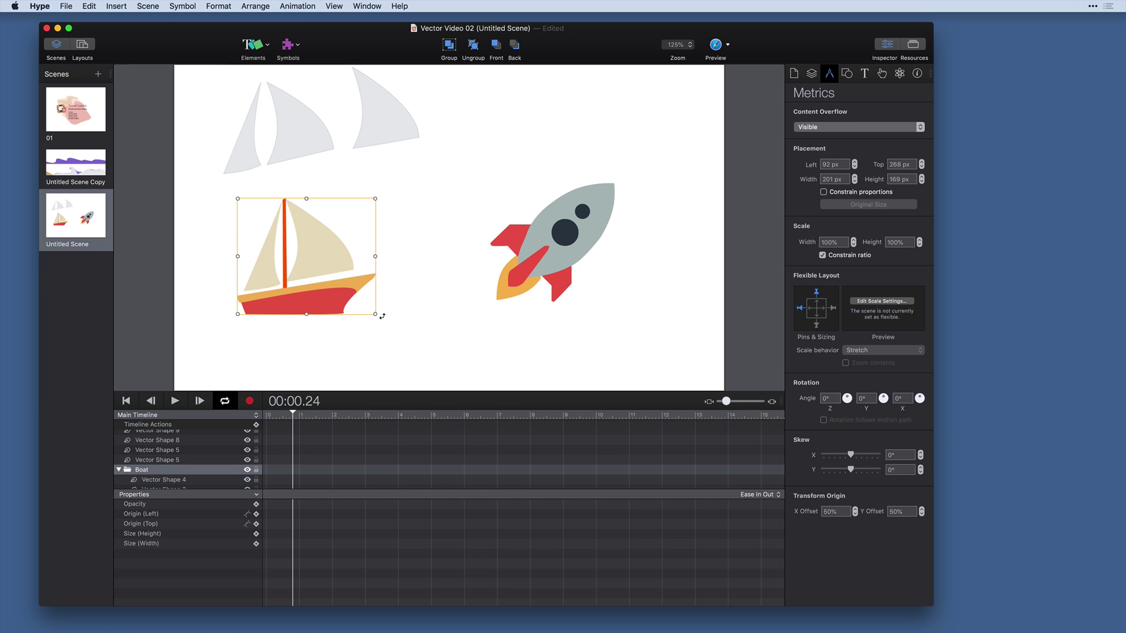
{"action": "mouse_move", "coordinate": [375, 314]}
{"action": "left_mouse_down"}
{"action": "mouse_move", "coordinate": [339, 283]}
{"action": "mouse_move", "coordinate": [406, 338]}
{"action": "mouse_move", "coordinate": [361, 302]}
{"action": "left_mouse_up"}
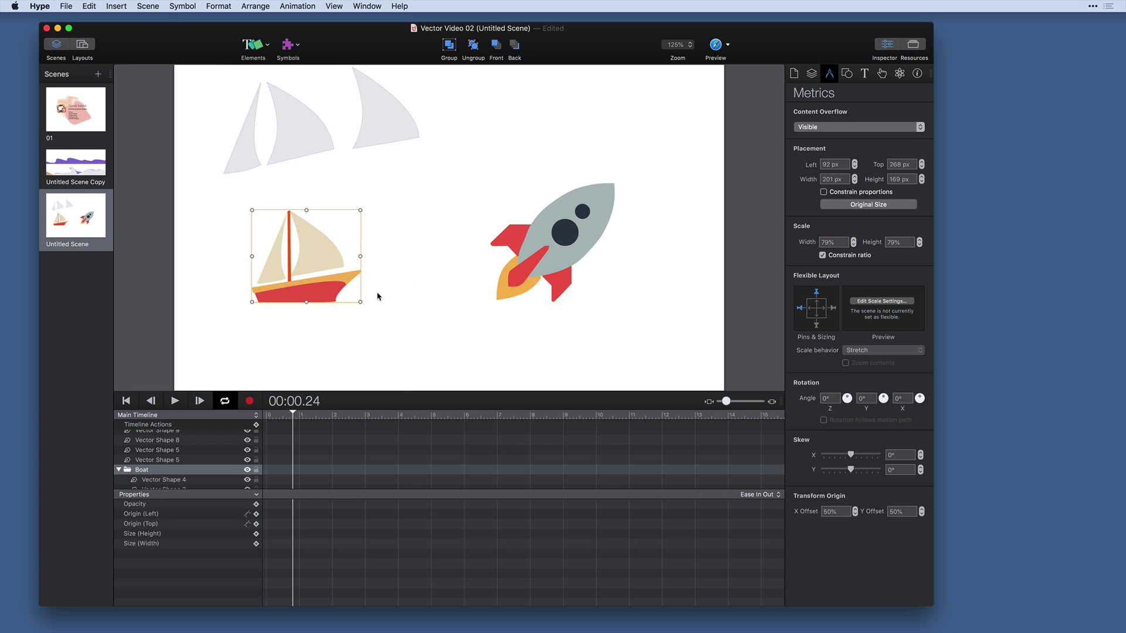
{"action": "left_click", "coordinate": [855, 241], "text": "shift"}
{"action": "left_click", "coordinate": [855, 241], "text": "shift"}
{"action": "left_click", "coordinate": [855, 241], "text": "shift"}
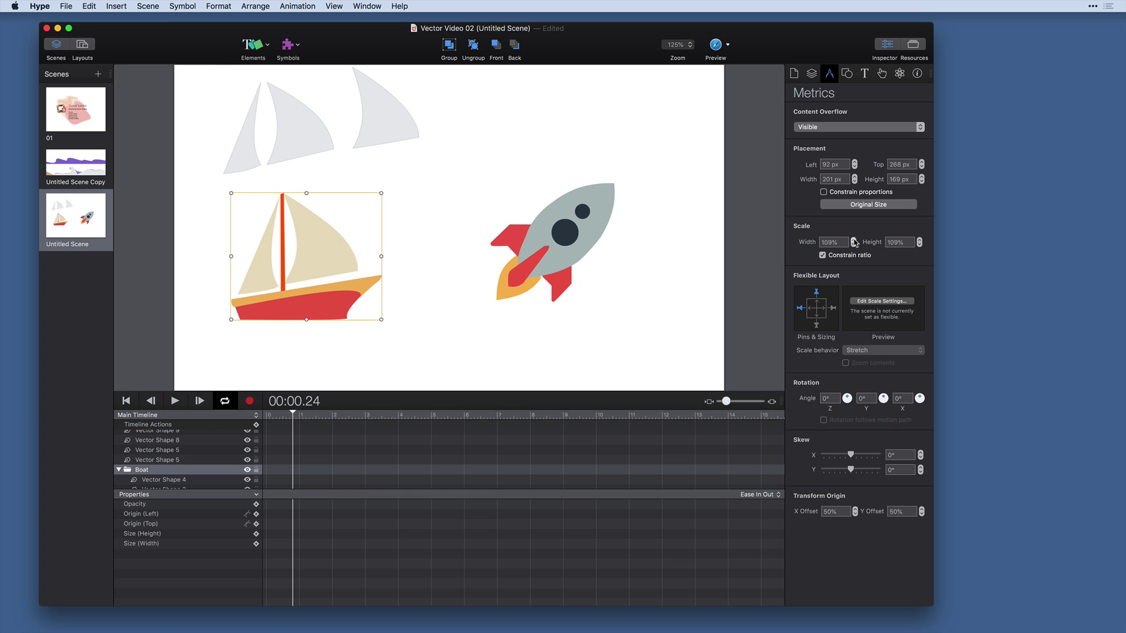
{"action": "left_click", "coordinate": [855, 241], "text": "shift"}
{"action": "left_click", "coordinate": [855, 241], "text": "shift"}
{"action": "left_click", "coordinate": [854, 241], "text": "shift"}
{"action": "left_click", "coordinate": [854, 241], "text": "shift"}
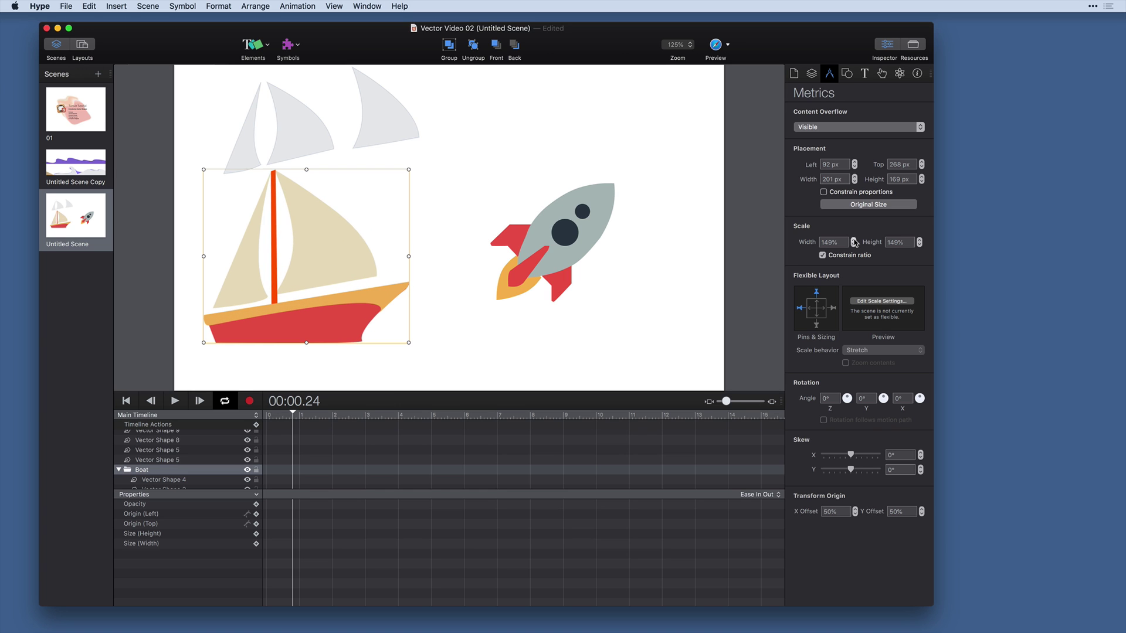
{"action": "left_click", "coordinate": [854, 245], "text": "shift"}
{"action": "left_click", "coordinate": [854, 245], "text": "shift"}
{"action": "left_click", "coordinate": [854, 245], "text": "shift"}
{"action": "left_click", "coordinate": [853, 245], "text": "shift"}
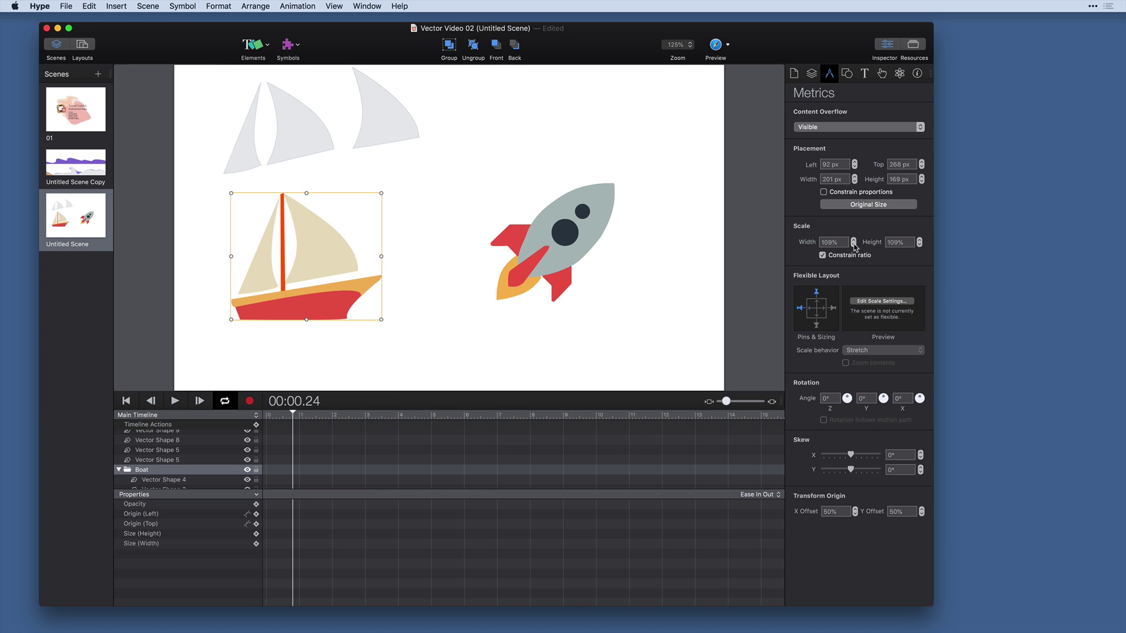
Step: Group all of the rocket's shapes together as Group 1
{"action": "left_click", "coordinate": [689, 284]}
{"action": "left_click_drag", "start_coordinate": [661, 326], "coordinate": [512, 194]}
{"action": "left_click", "coordinate": [446, 45]}
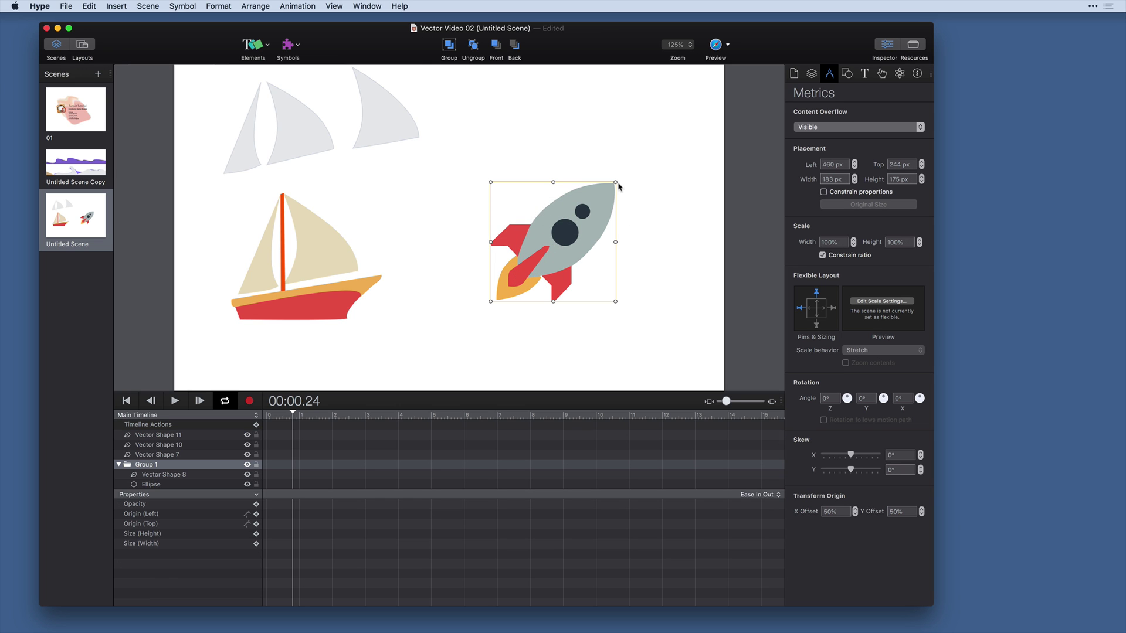
Step: Shrink the rocket group to decal size and place it on the main sail
{"action": "left_click_drag", "start_coordinate": [616, 182], "coordinate": [315, 234]}
{"action": "left_click", "coordinate": [352, 196]}
{"action": "scroll", "coordinate": [242, 257], "scroll_direction": "up", "scroll_amount": 5}
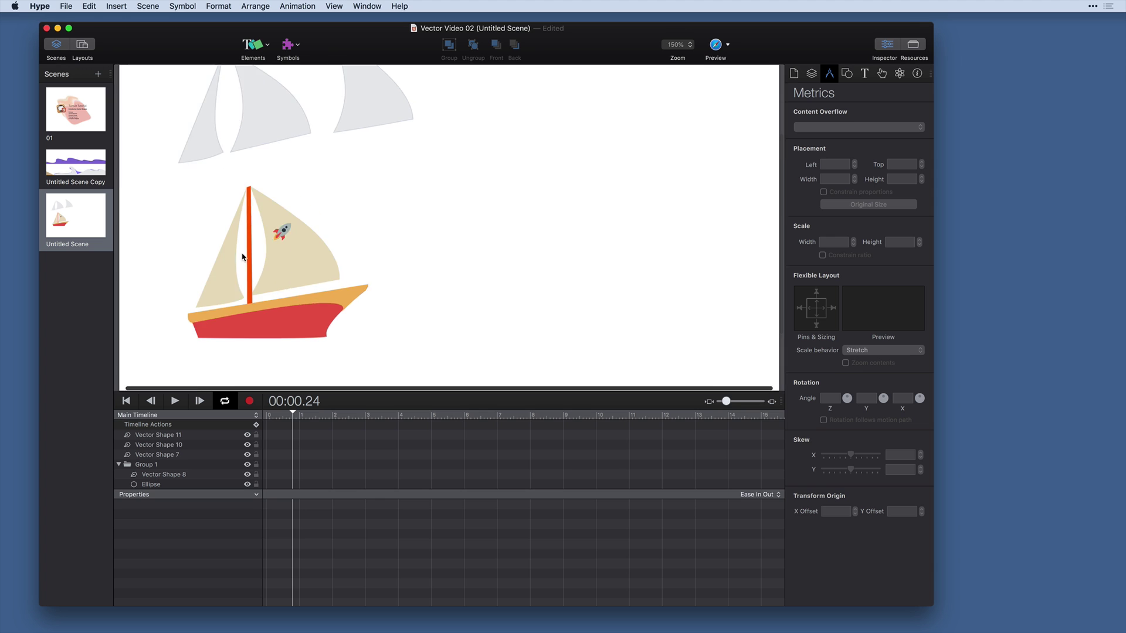
{"action": "left_click_drag", "start_coordinate": [277, 262], "coordinate": [550, 204]}
{"action": "scroll", "coordinate": [550, 204], "scroll_direction": "left", "scroll_amount": 3}
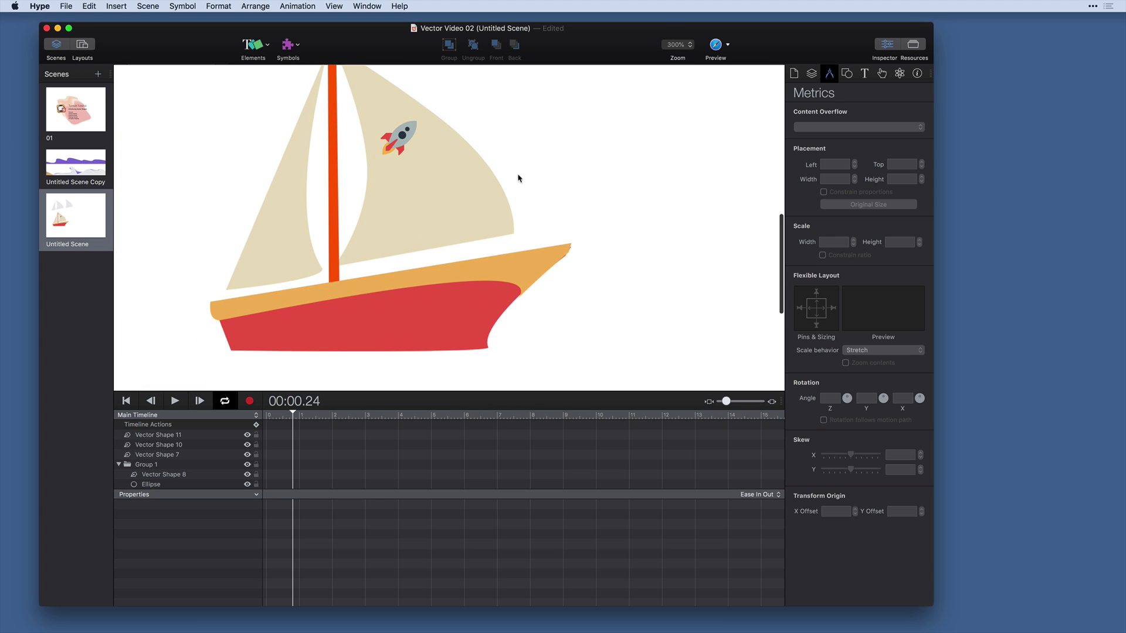
Step: Play the timeline briefly and check the rocket decal on the sail
{"action": "key", "text": "space"}
{"action": "left_click", "coordinate": [407, 187]}
{"action": "key", "text": "space"}
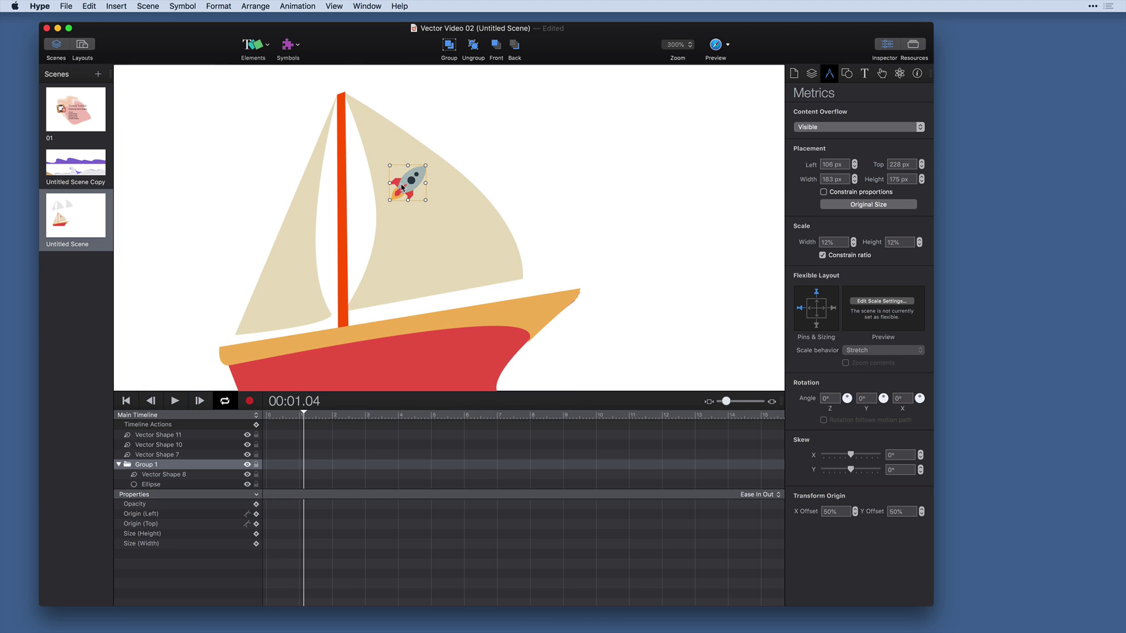
{"action": "left_click", "coordinate": [181, 153]}
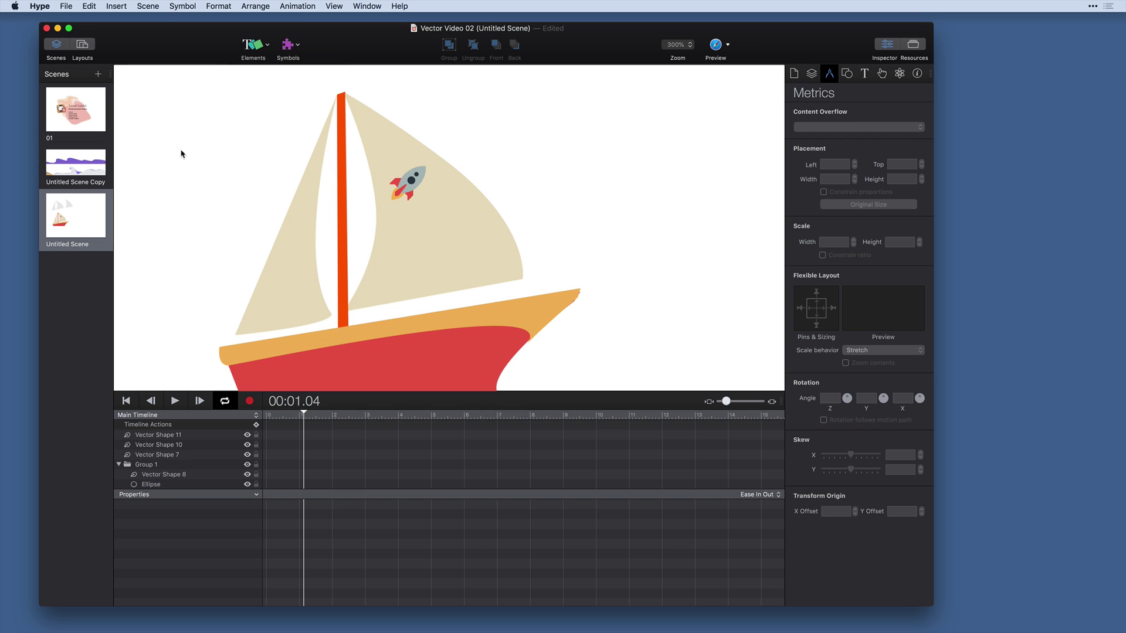
{"action": "scroll", "coordinate": [182, 154], "scroll_direction": "down", "scroll_amount": 5}
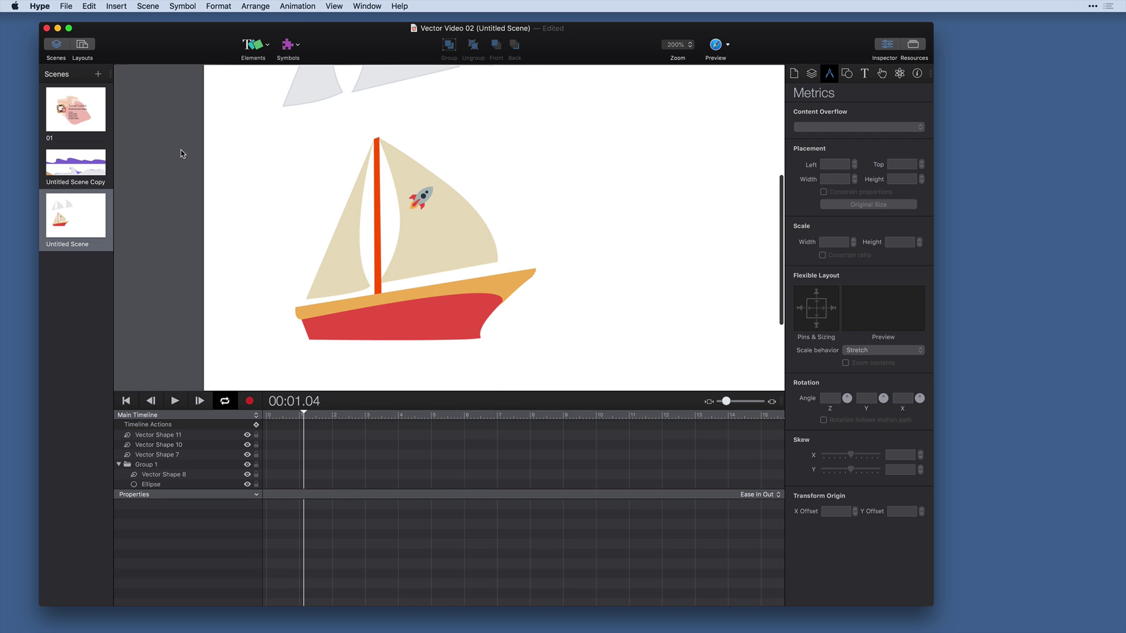
{"action": "scroll", "coordinate": [301, 182], "scroll_direction": "right", "scroll_amount": 5}
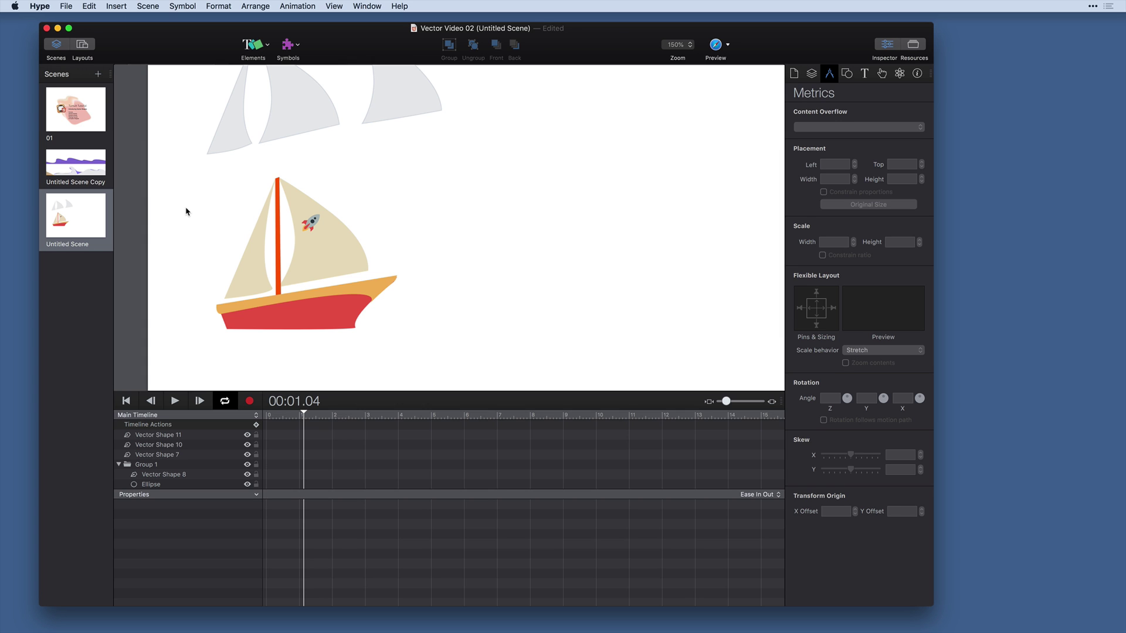
{"action": "scroll", "coordinate": [187, 212], "scroll_direction": "up", "scroll_amount": 3}
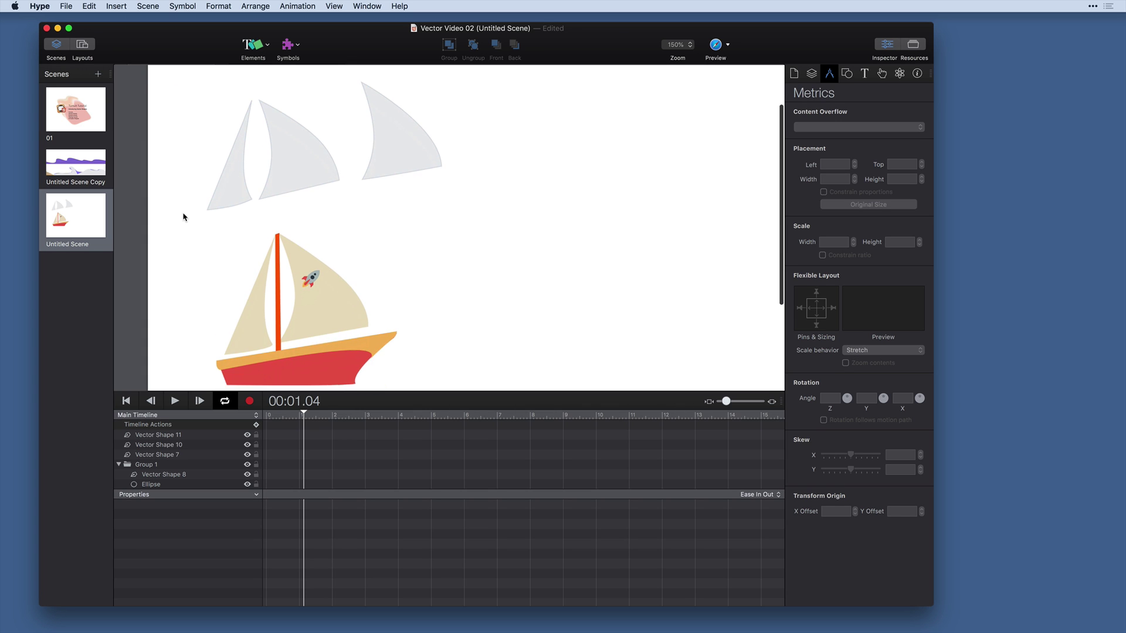
Step: Select the Boat group and ungroup it
{"action": "scroll", "coordinate": [183, 217], "scroll_direction": "down", "scroll_amount": 4}
{"action": "left_click", "coordinate": [304, 292]}
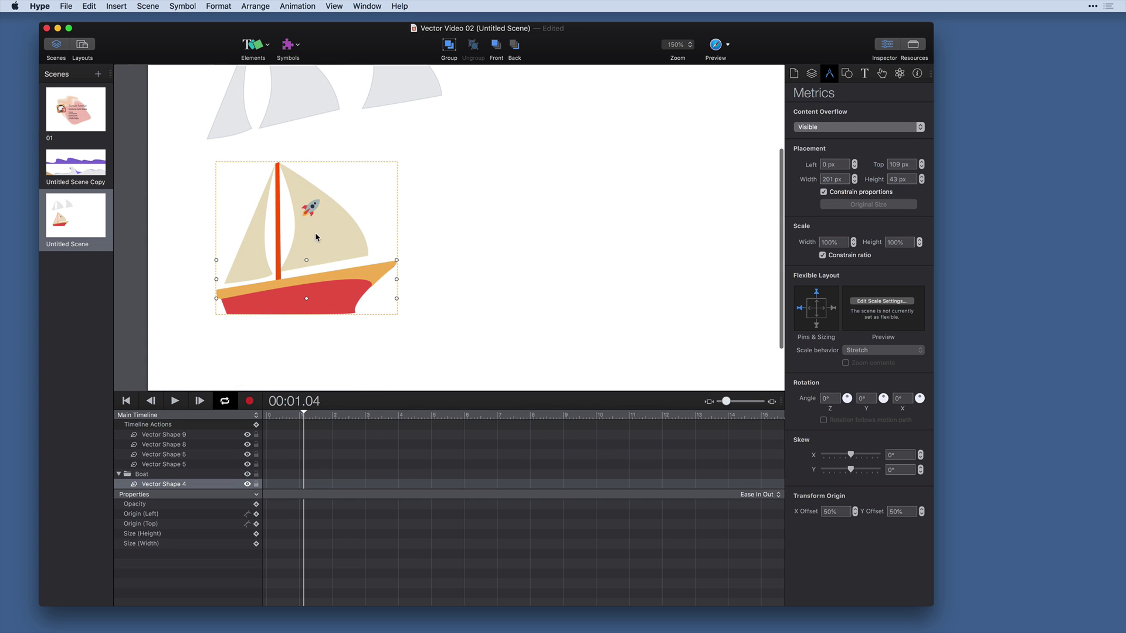
{"action": "left_click", "coordinate": [364, 219]}
{"action": "left_click", "coordinate": [369, 205]}
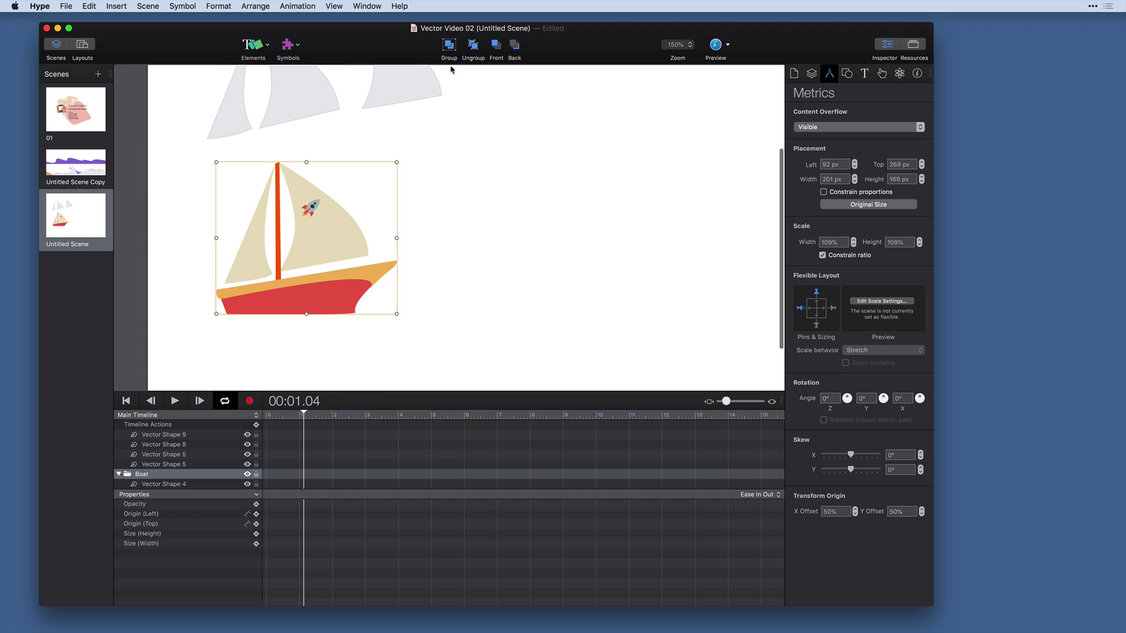
{"action": "left_click", "coordinate": [473, 44]}
{"action": "left_click", "coordinate": [425, 252]}
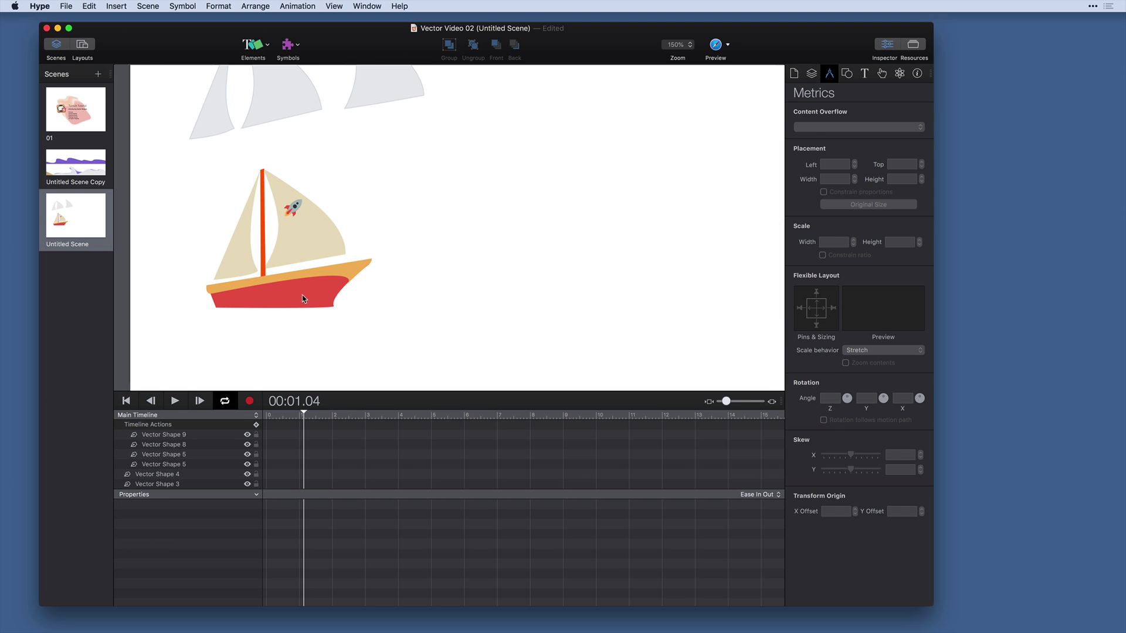
Step: Move the red hull down-right, the orange deck right, and start editing the deck's points
{"action": "left_click_drag", "start_coordinate": [302, 299], "coordinate": [342, 335]}
{"action": "left_click", "coordinate": [346, 276]}
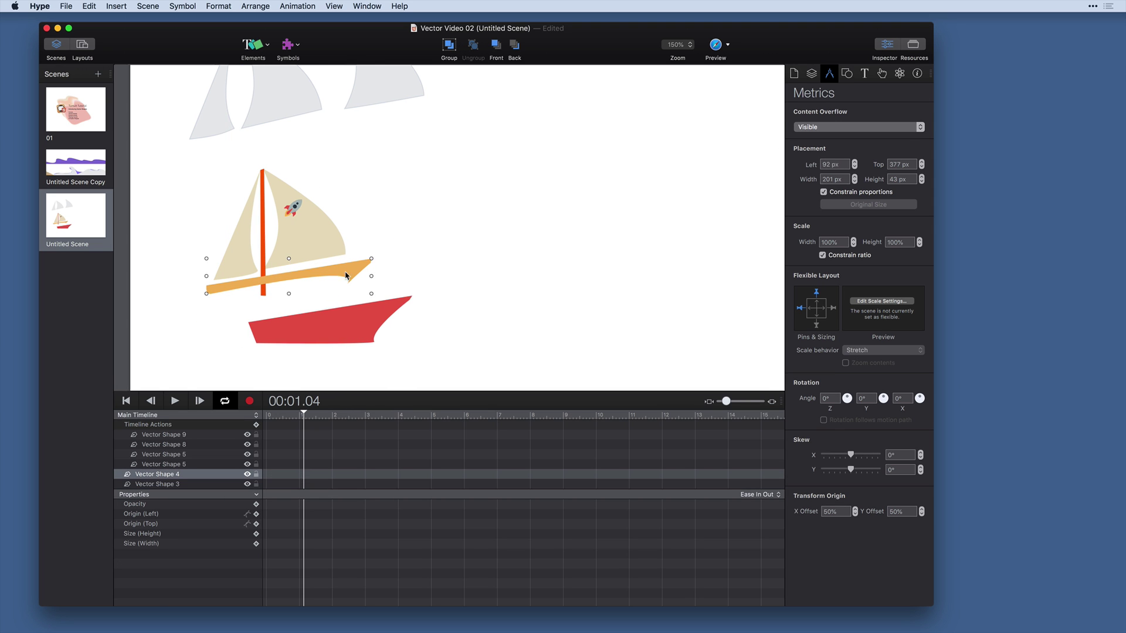
{"action": "left_click_drag", "start_coordinate": [346, 276], "coordinate": [451, 255]}
{"action": "double_click", "coordinate": [434, 278]}
{"action": "left_click", "coordinate": [436, 287]}
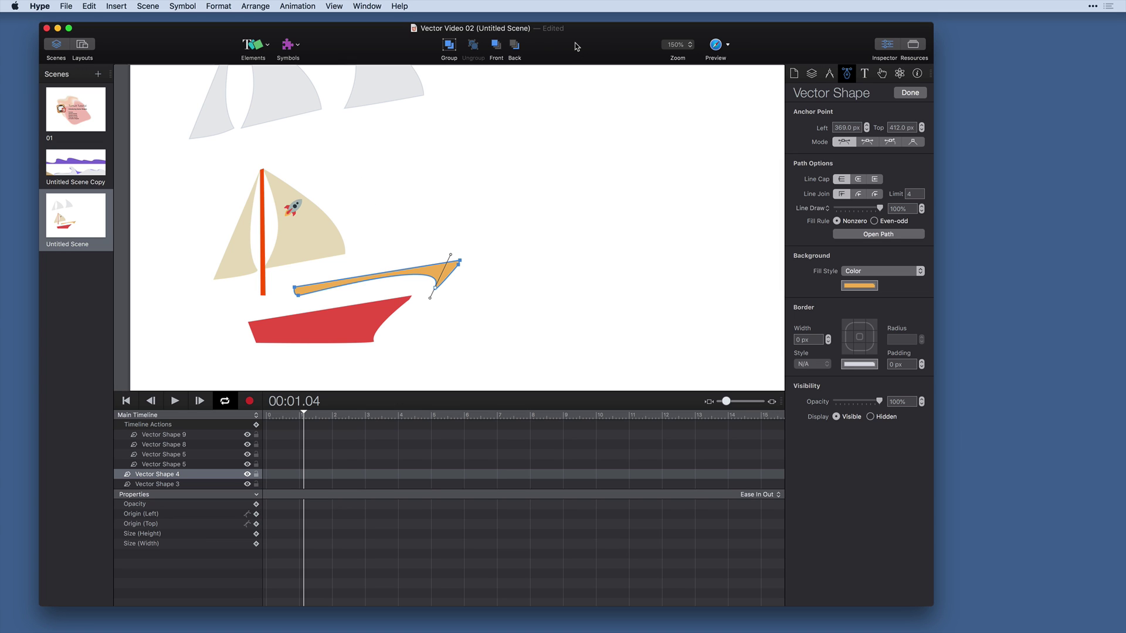